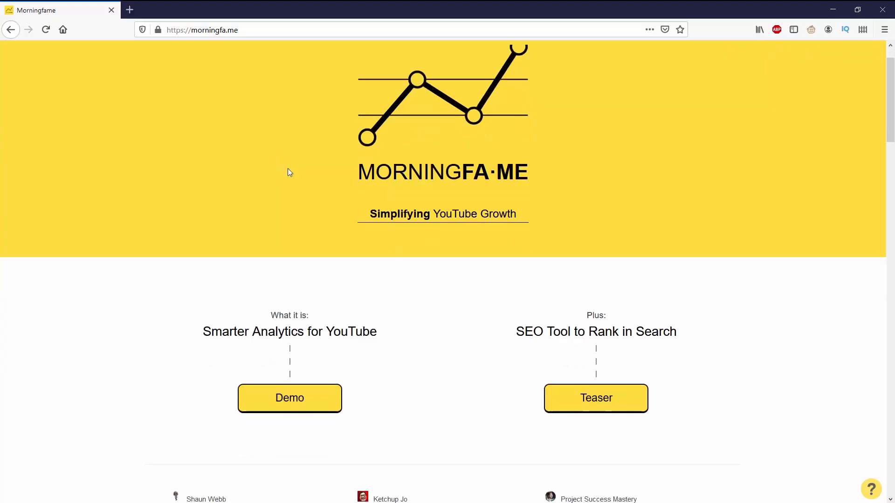
scroll(288, 169, "down", 3)
scroll(298, 164, "up", 3)
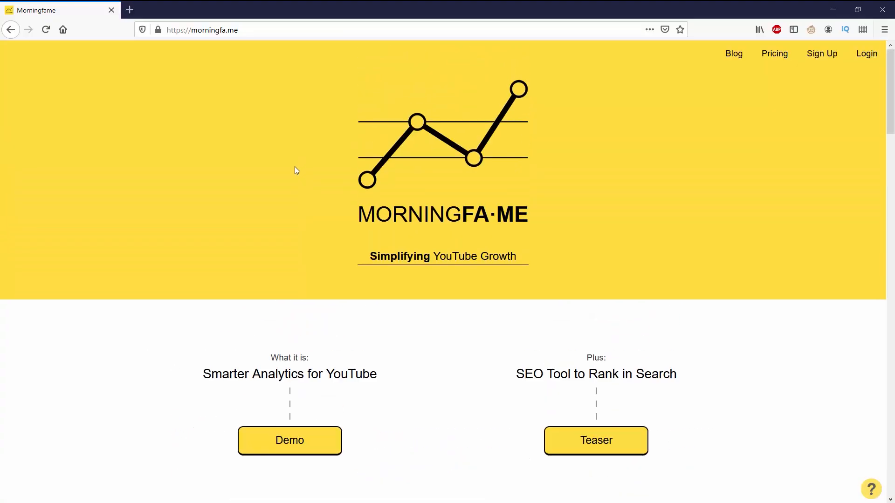
scroll(430, 185, "down", 3)
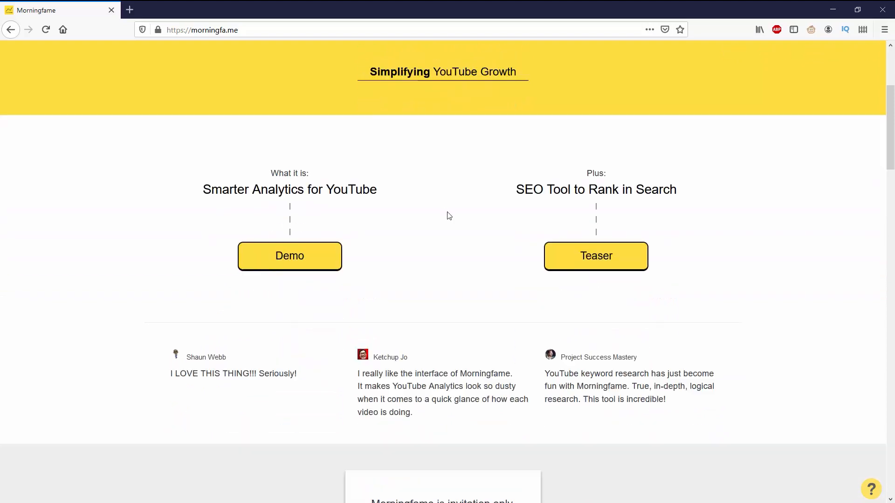
scroll(448, 217, "down", 2)
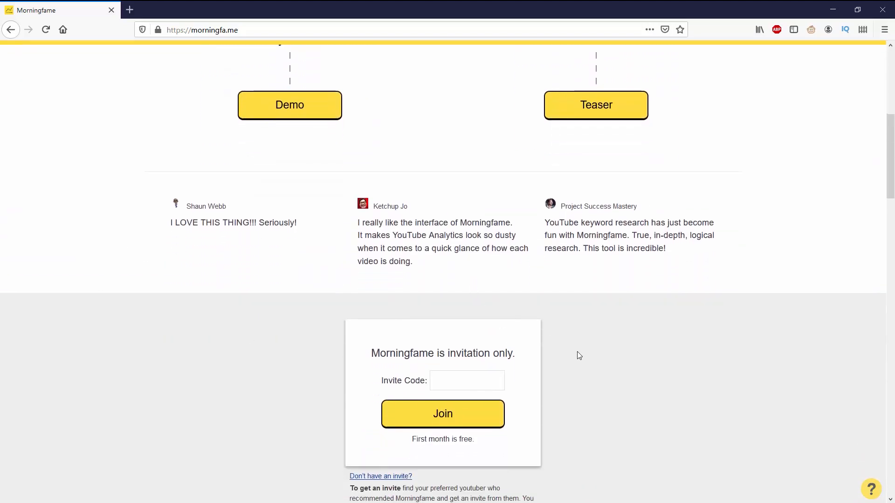
scroll(677, 361, "up", 3)
scroll(675, 347, "up", 3)
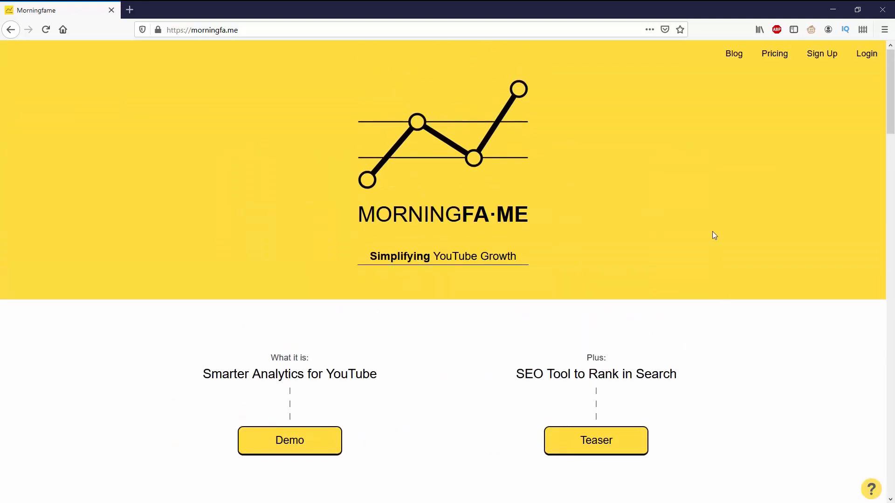
Choose Analytics Report from the report list to view Online Income Network's dashboard
left_click(864, 56)
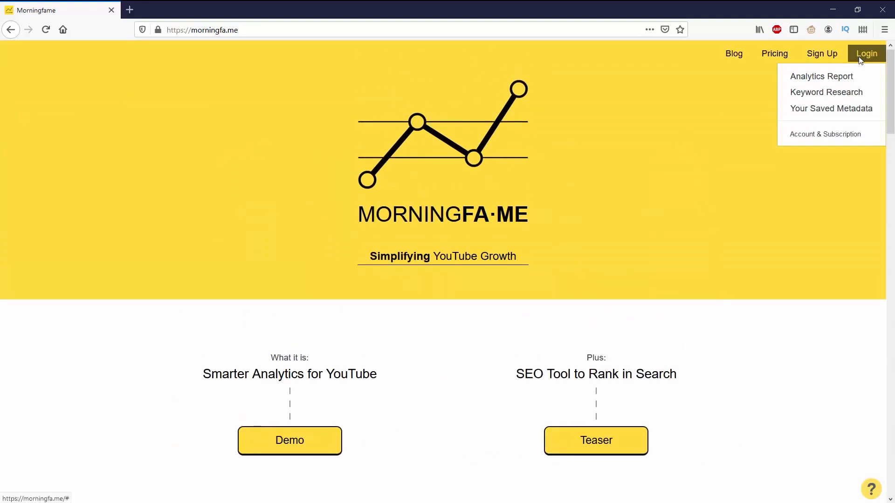
left_click(850, 81)
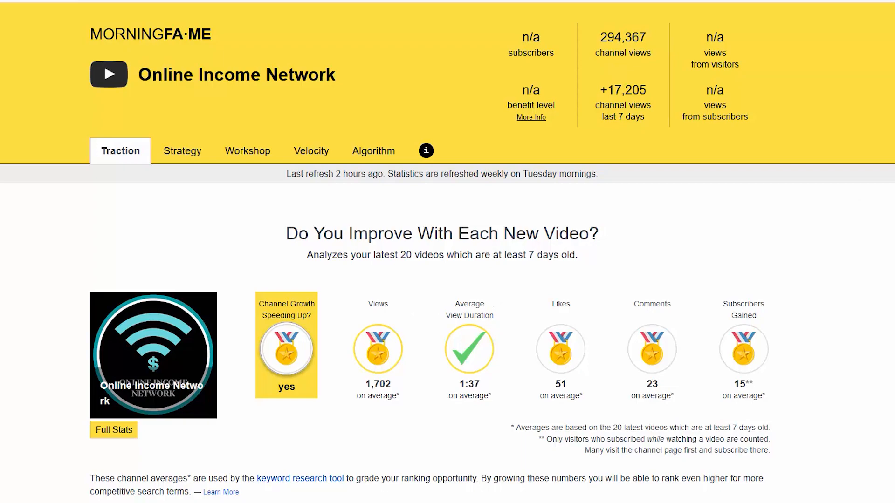
scroll(448, 280, "down", 10)
scroll(447, 279, "down", 10)
scroll(447, 279, "down", 10)
scroll(448, 280, "down", 5)
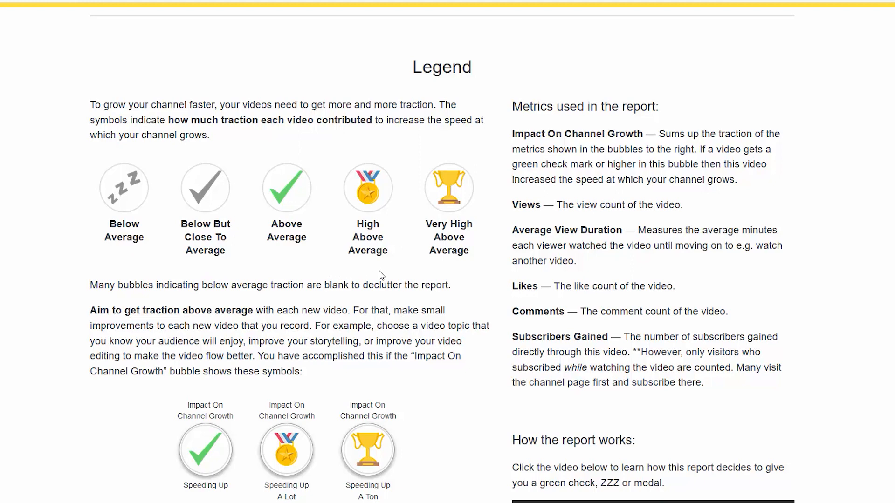
scroll(495, 283, "down", 1)
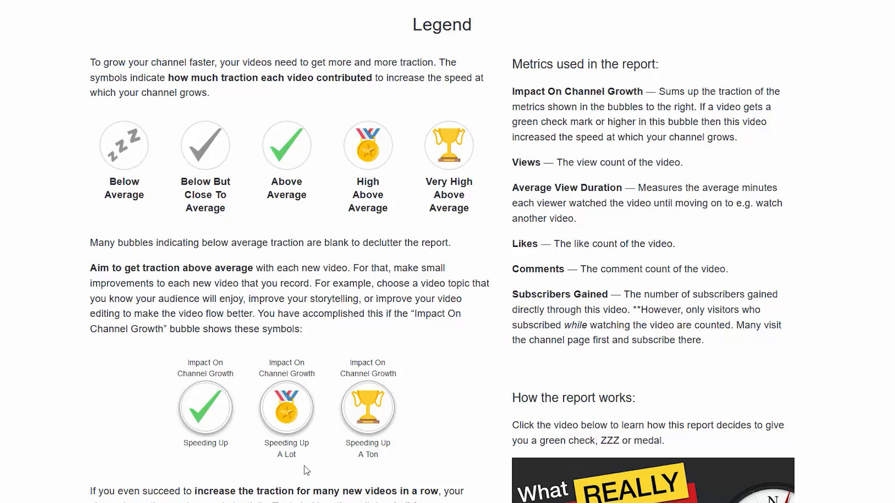
scroll(315, 470, "up", 5)
scroll(315, 470, "up", 10)
scroll(314, 470, "up", 10)
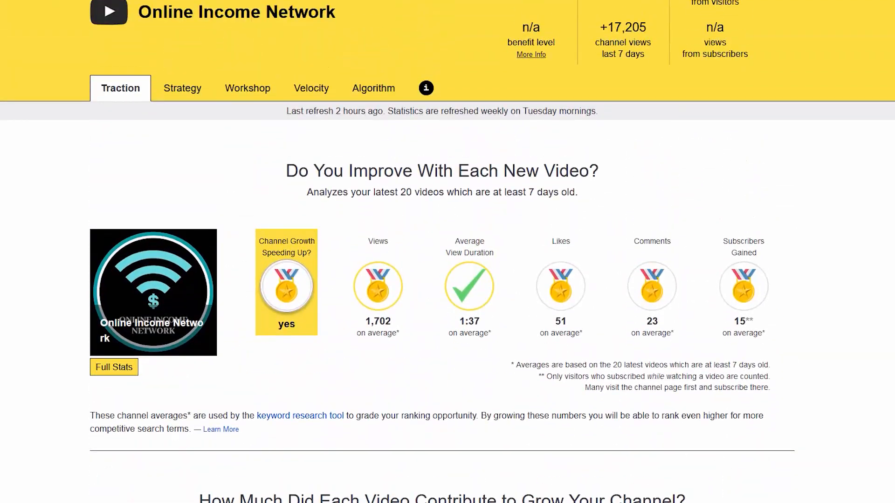
scroll(447, 280, "down", 2)
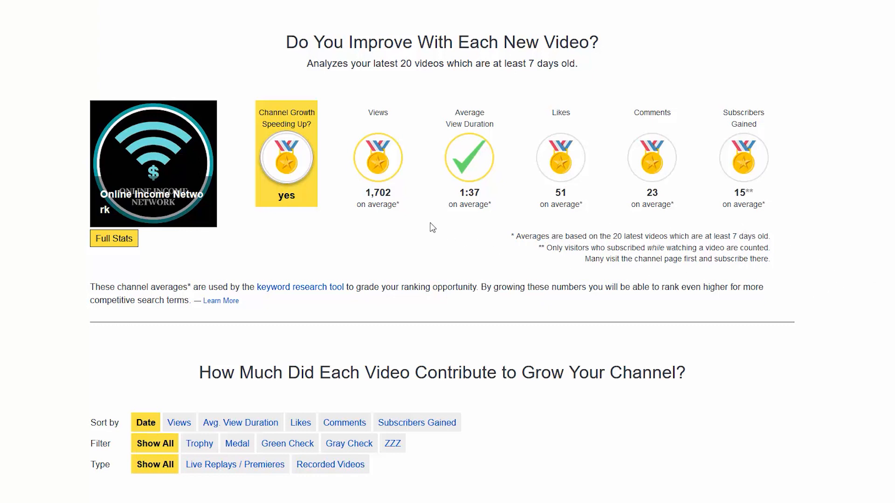
scroll(801, 243, "down", 2)
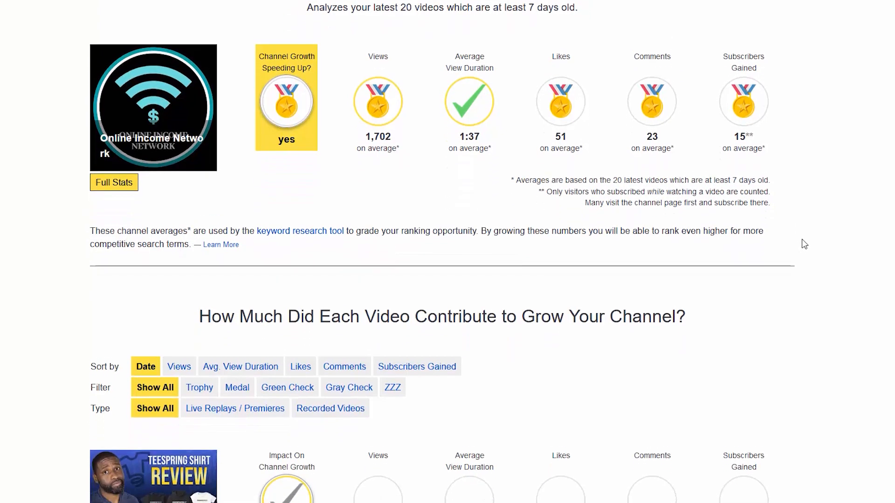
scroll(802, 242, "down", 2)
scroll(802, 243, "down", 3)
scroll(802, 243, "down", 3)
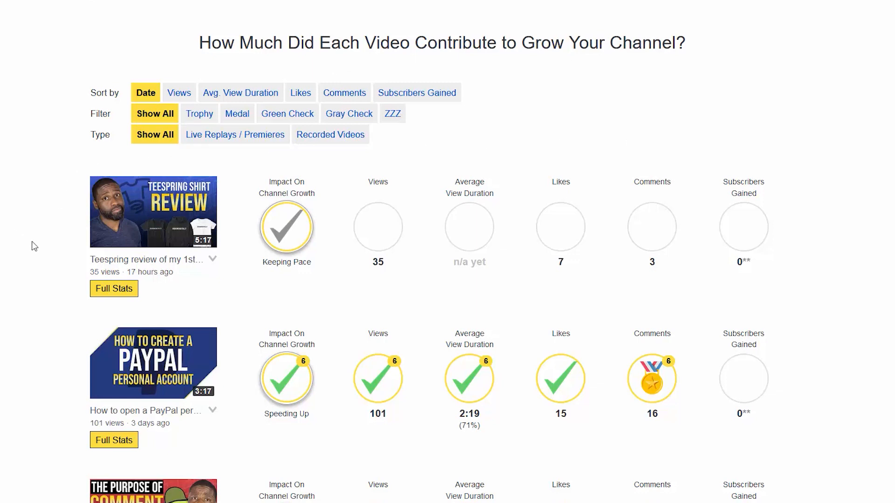
scroll(34, 249, "down", 2)
scroll(34, 249, "down", 1)
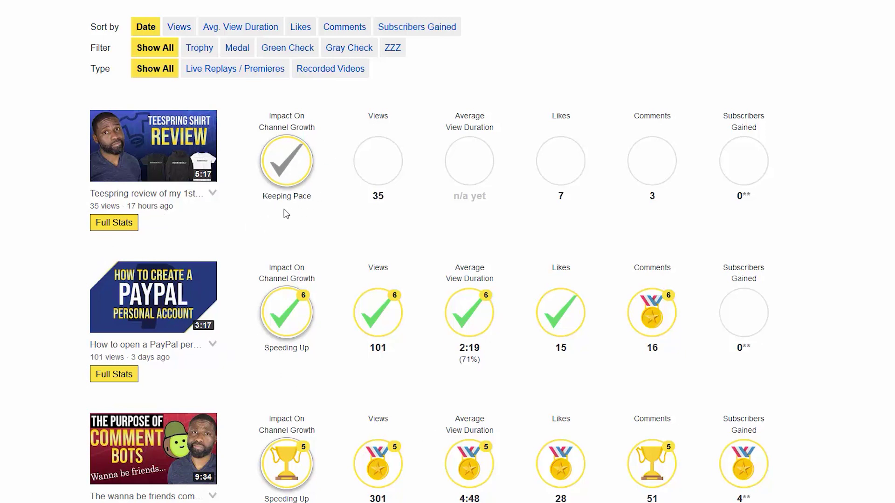
scroll(255, 224, "down", 2)
scroll(215, 242, "down", 1)
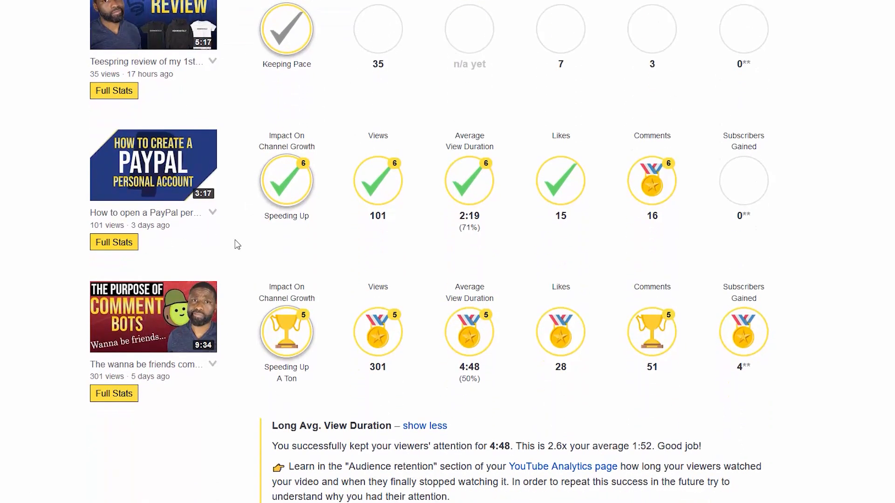
scroll(230, 266, "down", 1)
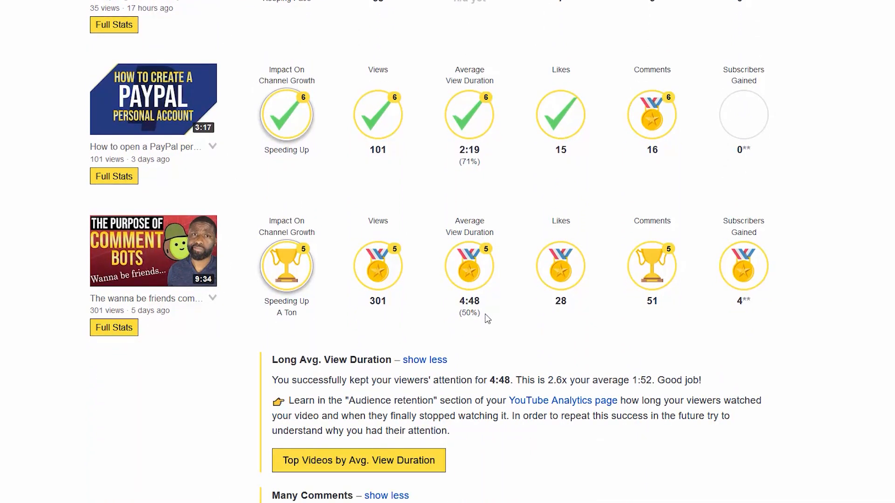
scroll(214, 316, "down", 2)
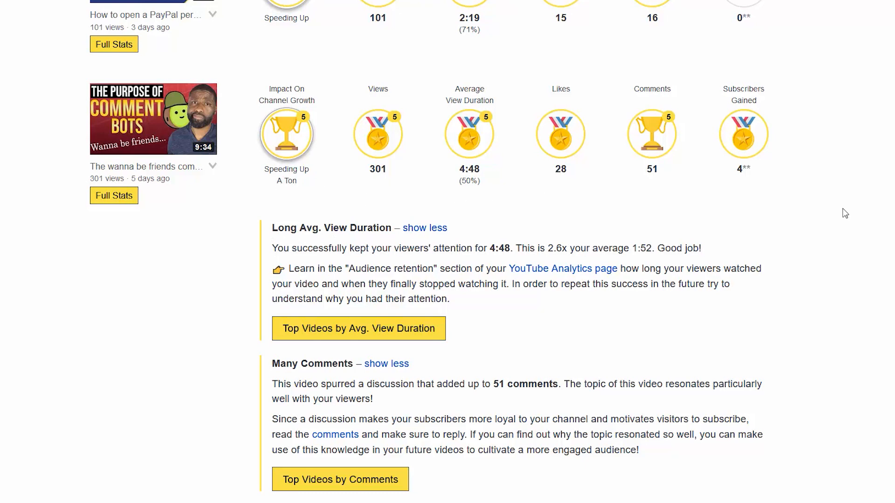
scroll(845, 214, "down", 1)
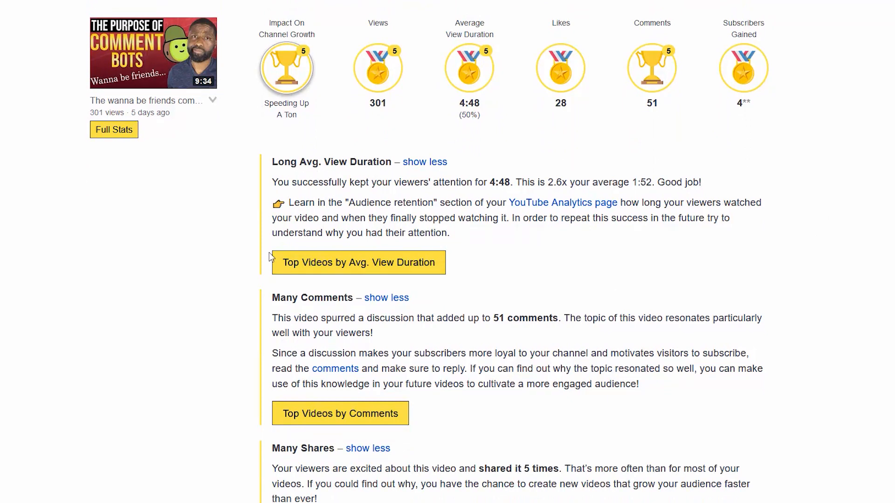
scroll(249, 309, "down", 1)
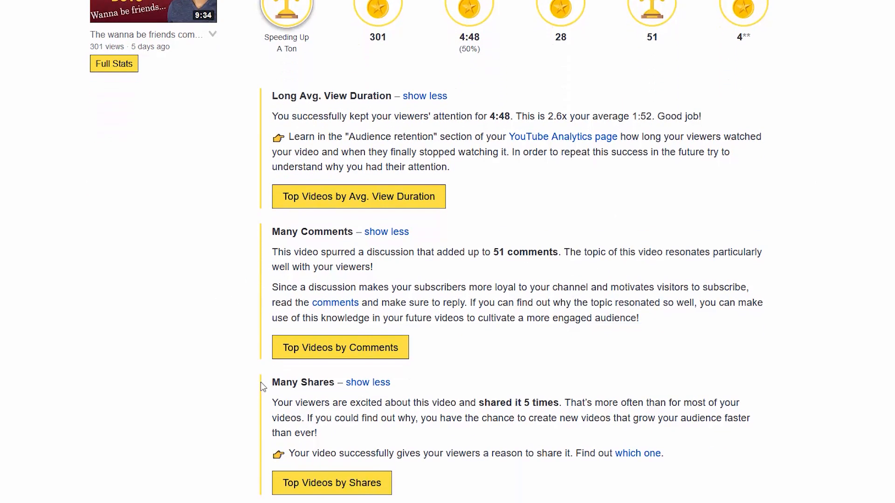
scroll(259, 380, "down", 1)
scroll(258, 380, "up", 1)
scroll(249, 336, "up", 1)
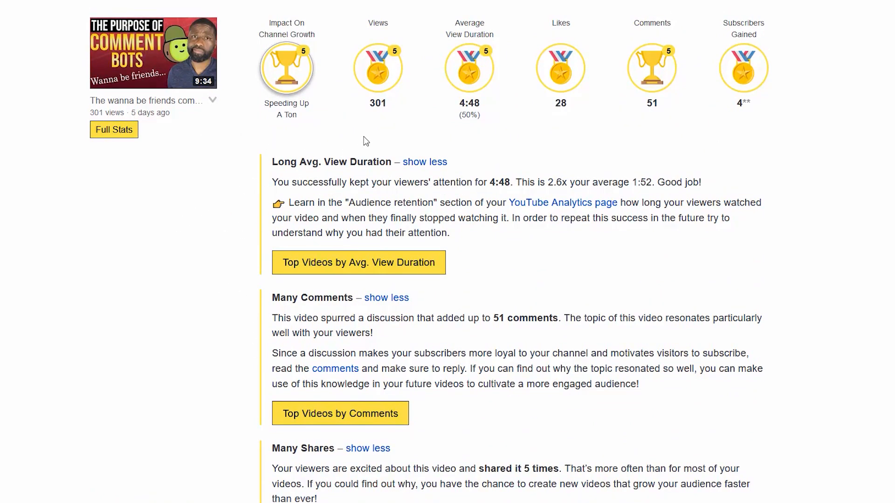
scroll(365, 141, "up", 3)
scroll(364, 141, "up", 8)
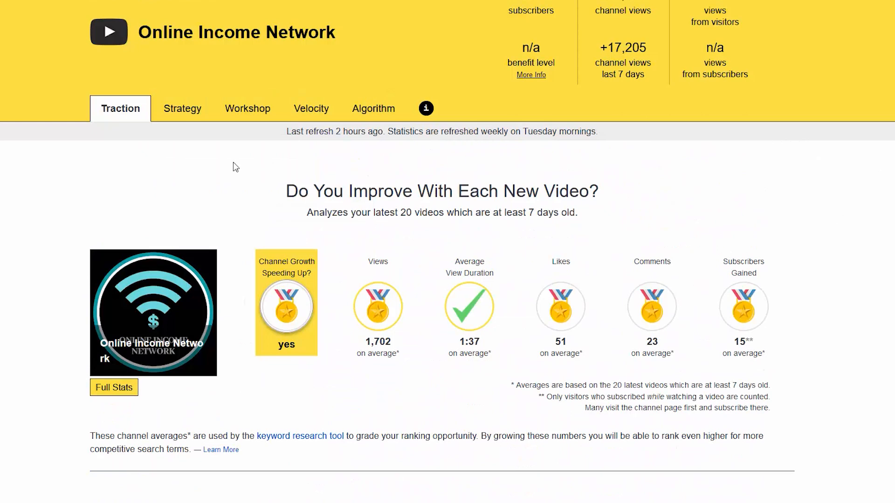
Switch to the Strategy report to see the channel performance chart
left_click(182, 108)
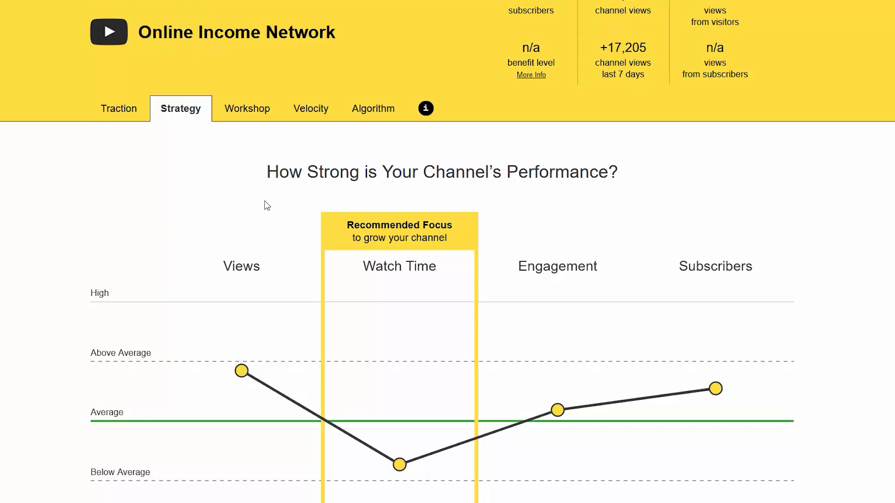
scroll(238, 202, "down", 2)
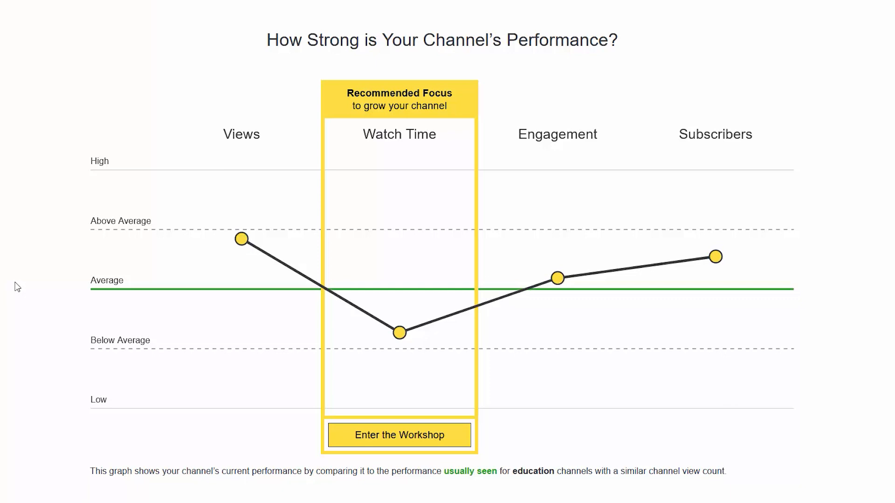
scroll(26, 289, "down", 4)
scroll(28, 289, "down", 4)
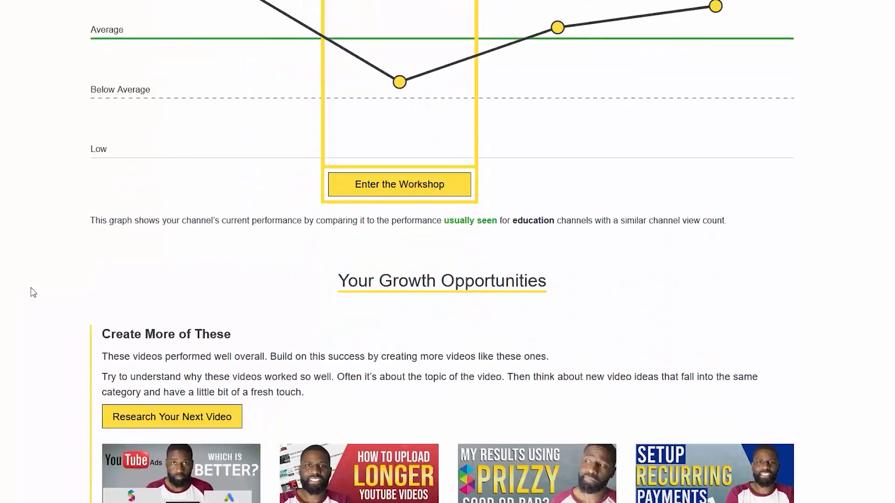
scroll(32, 290, "down", 2)
scroll(32, 290, "down", 2)
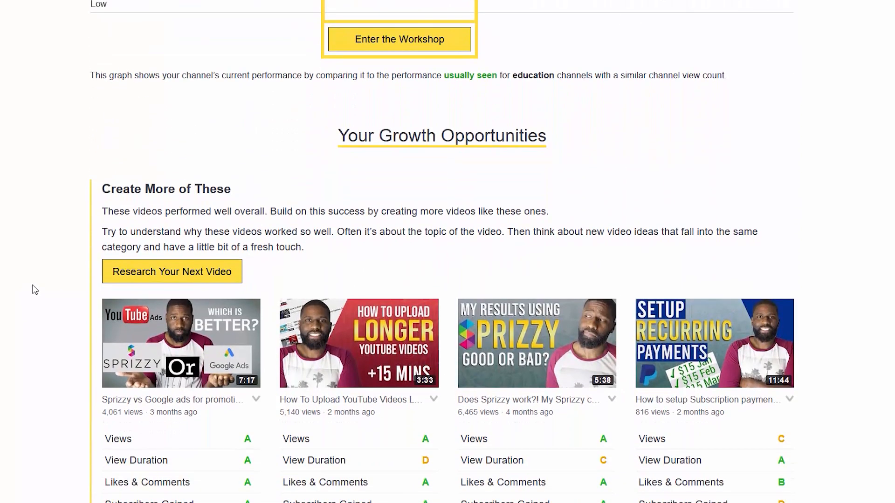
scroll(33, 290, "down", 2)
scroll(33, 290, "down", 2)
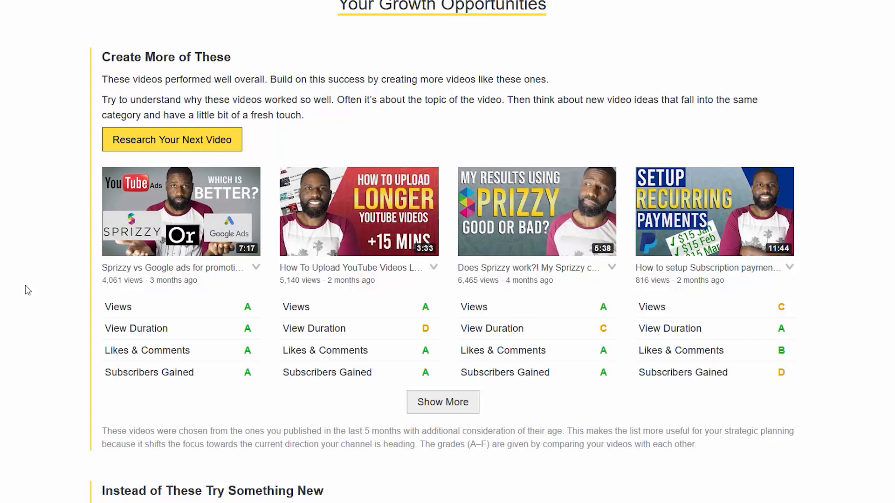
scroll(25, 285, "down", 2)
scroll(25, 285, "down", 2)
scroll(29, 292, "down", 2)
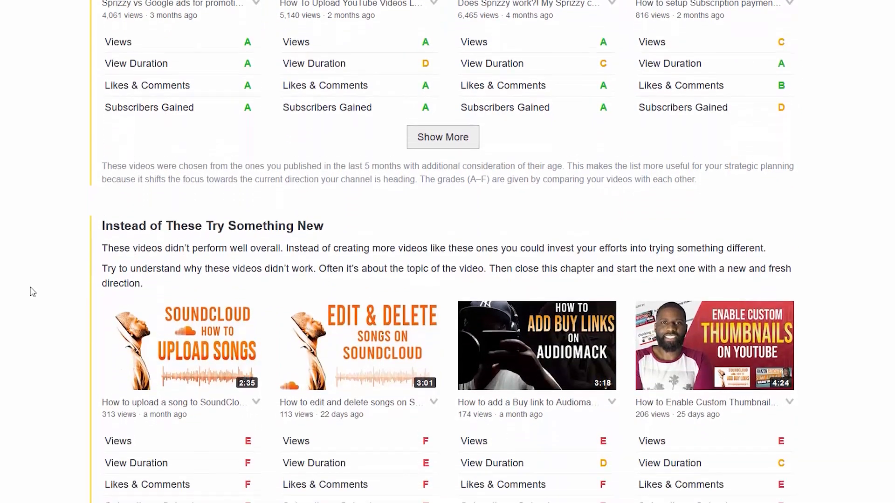
scroll(32, 291, "down", 2)
scroll(40, 284, "down", 2)
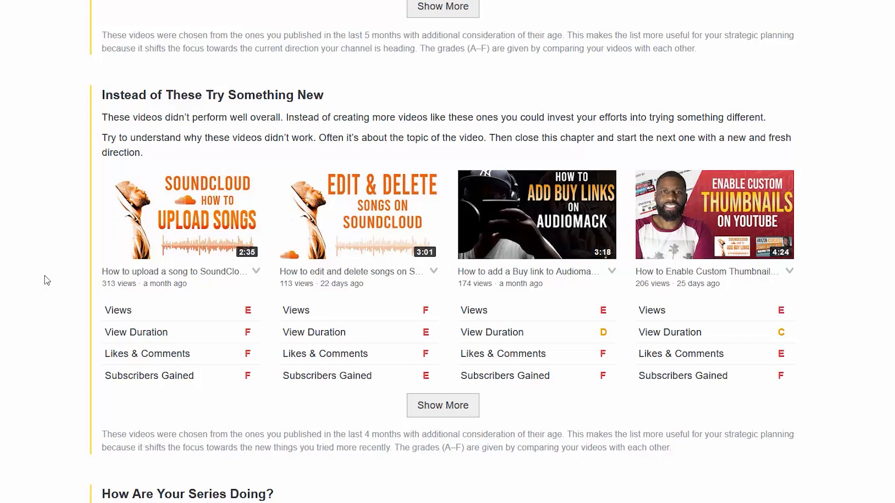
scroll(447, 281, "down", 2)
scroll(853, 316, "down", 2)
scroll(853, 316, "down", 1)
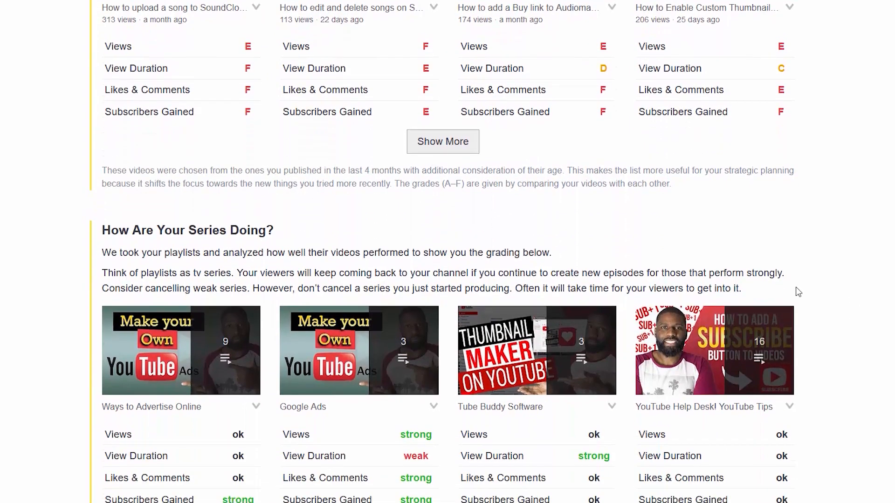
scroll(279, 245, "down", 2)
scroll(47, 230, "down", 1)
scroll(48, 231, "down", 1)
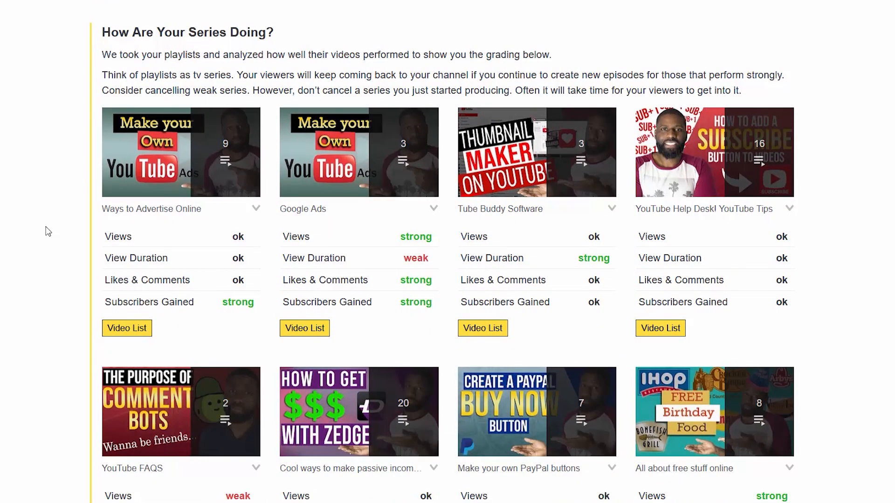
scroll(48, 230, "down", 1)
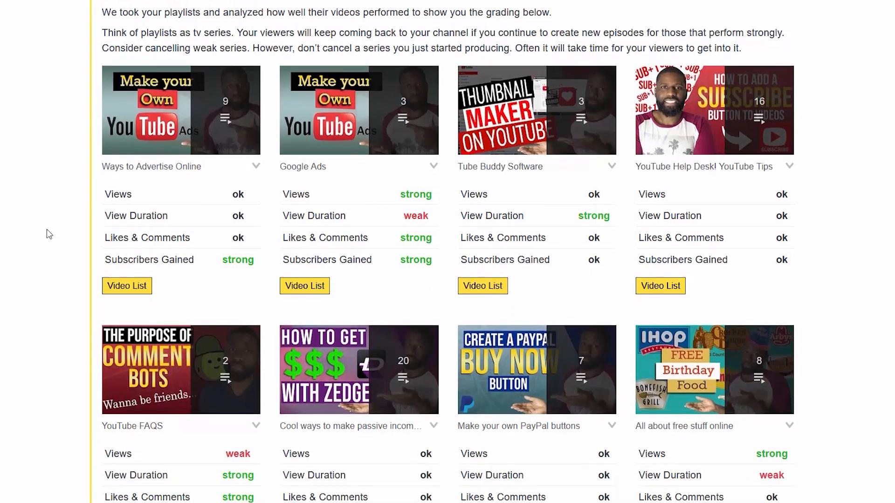
scroll(48, 230, "down", 1)
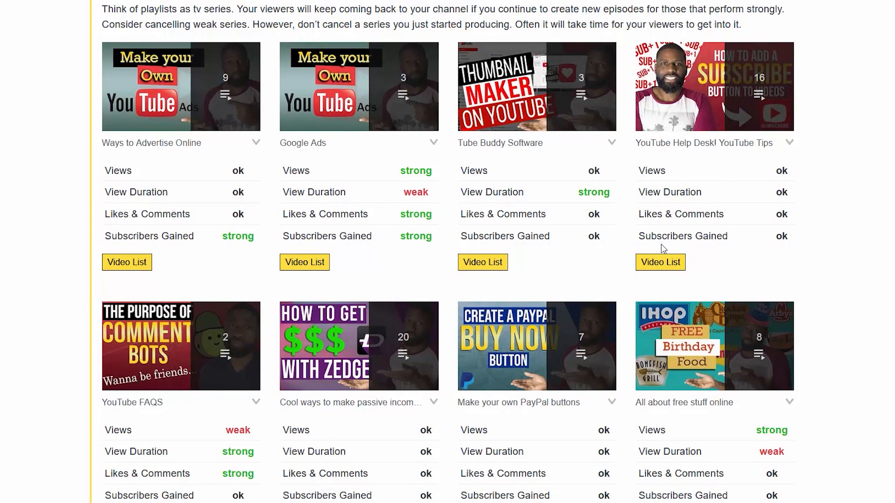
scroll(858, 240, "down", 1)
scroll(858, 241, "down", 1)
scroll(888, 347, "down", 2)
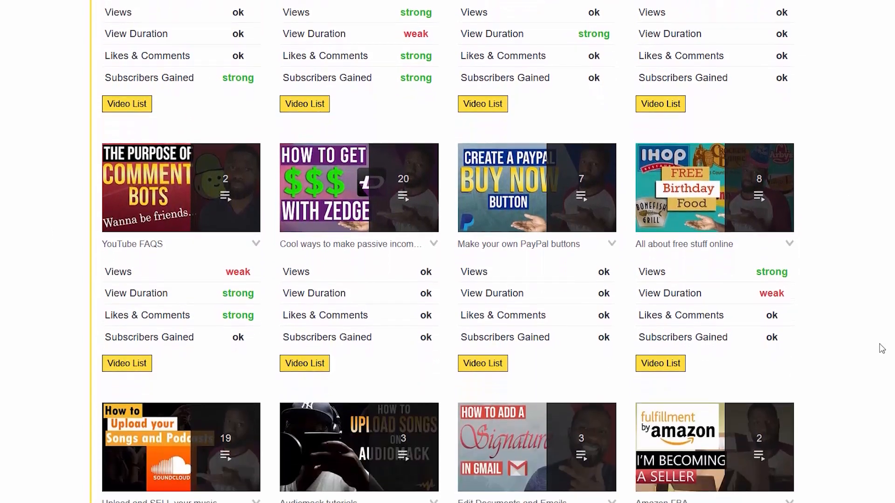
scroll(888, 347, "down", 2)
scroll(885, 345, "down", 2)
scroll(882, 341, "down", 2)
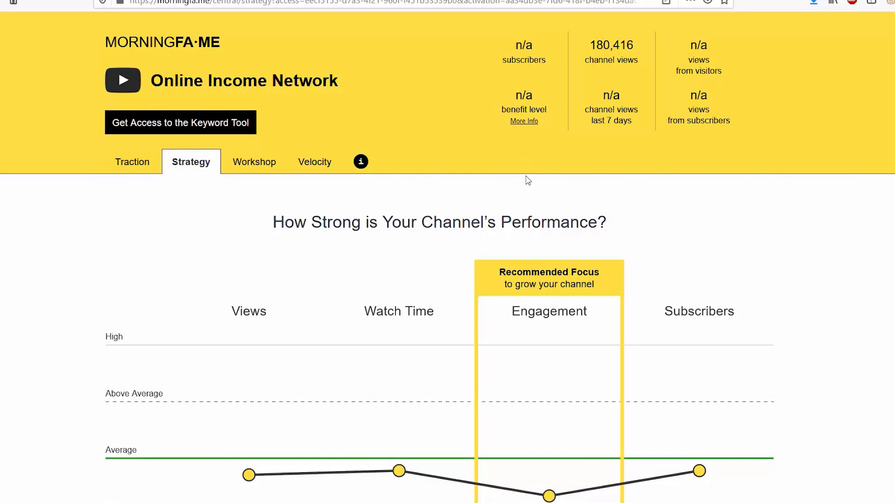
left_click(253, 161)
scroll(179, 259, "down", 1)
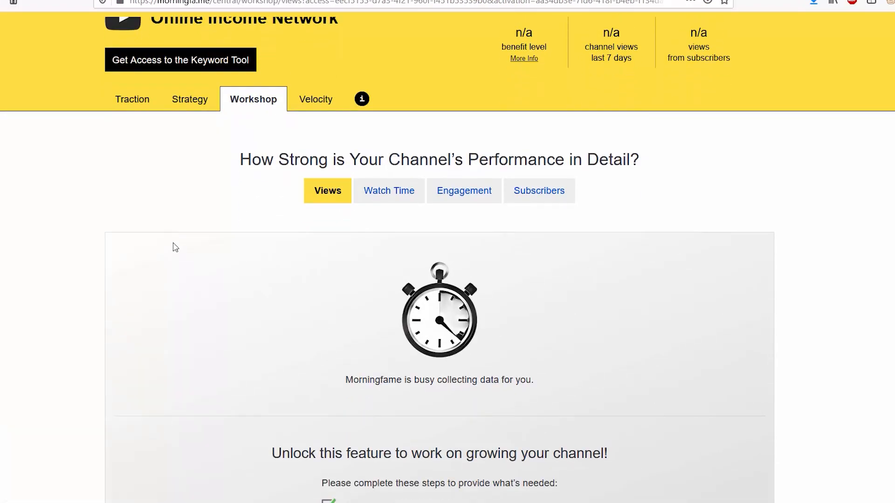
scroll(169, 215, "down", 2)
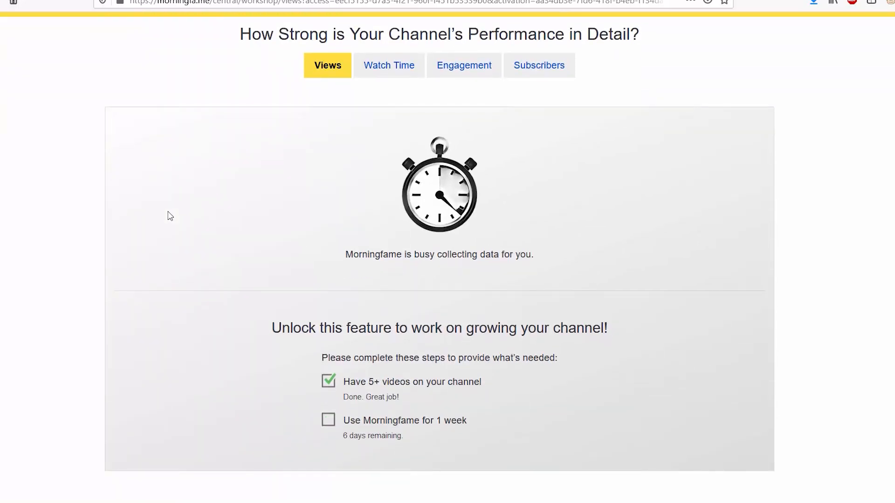
scroll(169, 215, "down", 1)
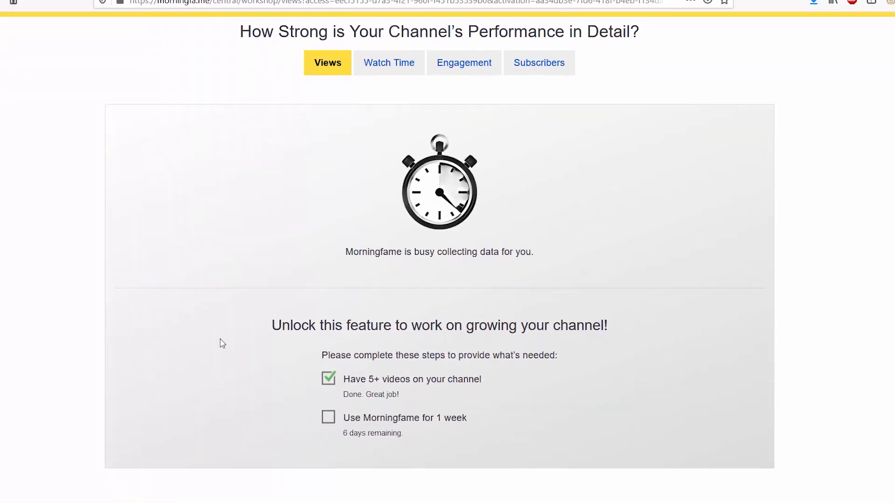
scroll(221, 342, "up", 3)
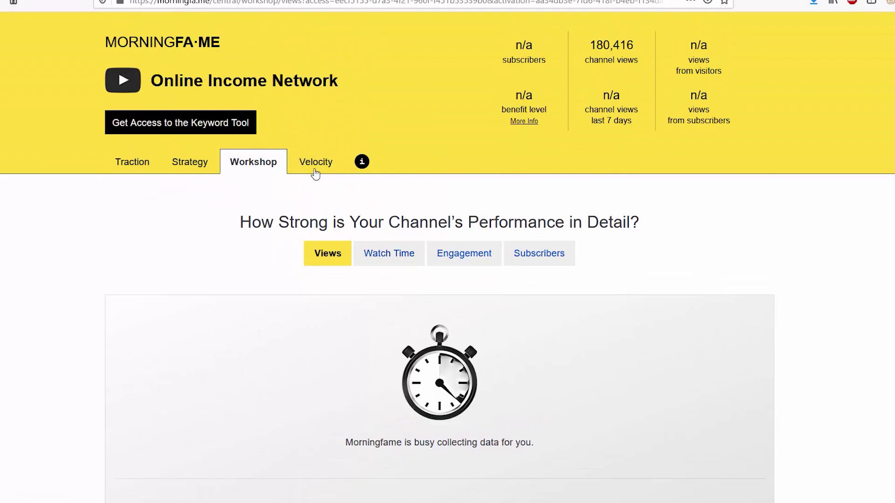
left_click(389, 253)
left_click(464, 128)
left_click(539, 128)
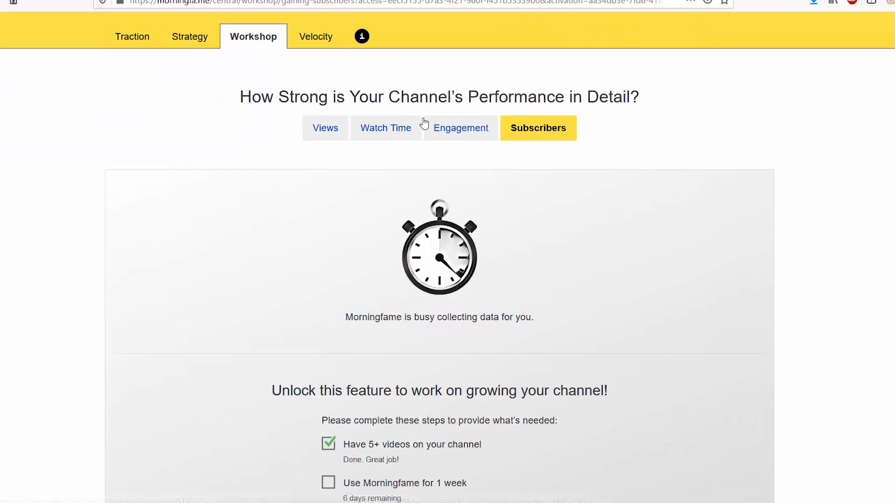
scroll(424, 141, "down", 1)
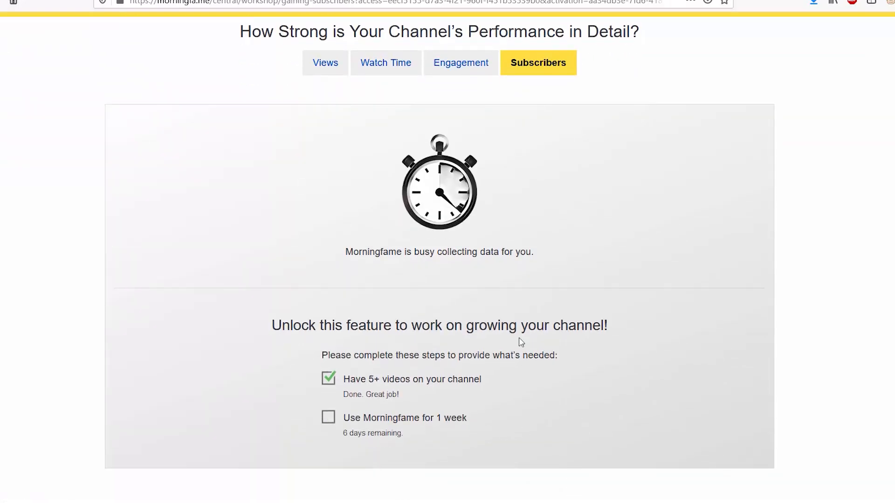
scroll(189, 252, "up", 3)
left_click(312, 162)
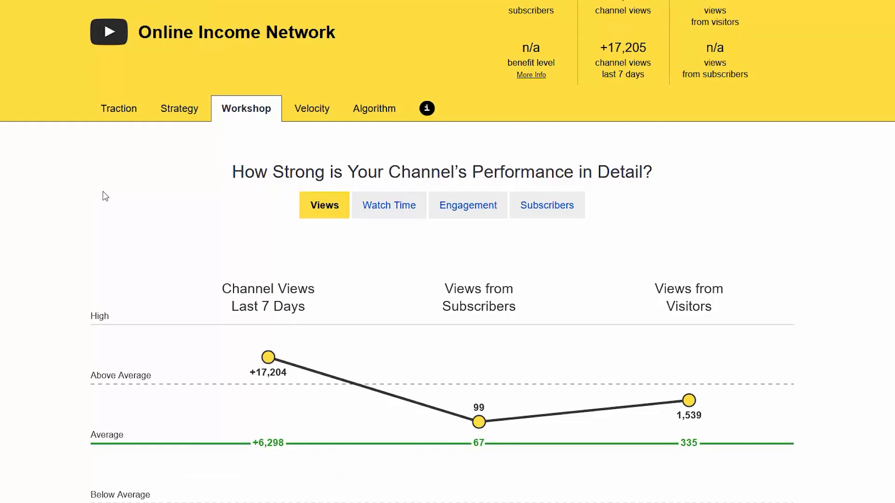
scroll(105, 196, "down", 1)
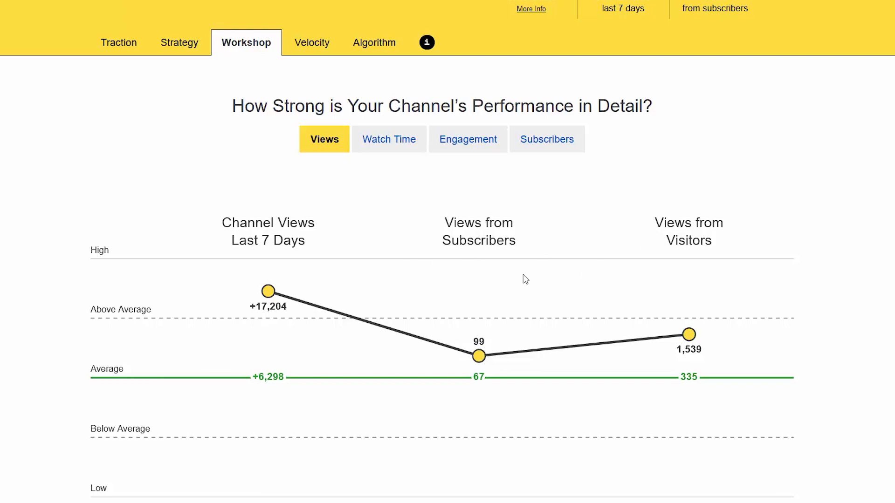
scroll(525, 280, "down", 6)
scroll(525, 279, "down", 2)
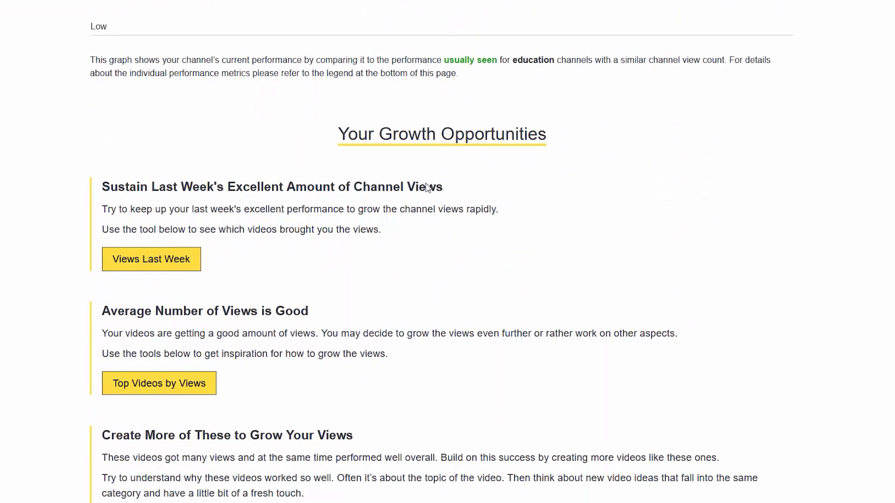
scroll(427, 188, "down", 3)
scroll(377, 231, "down", 1)
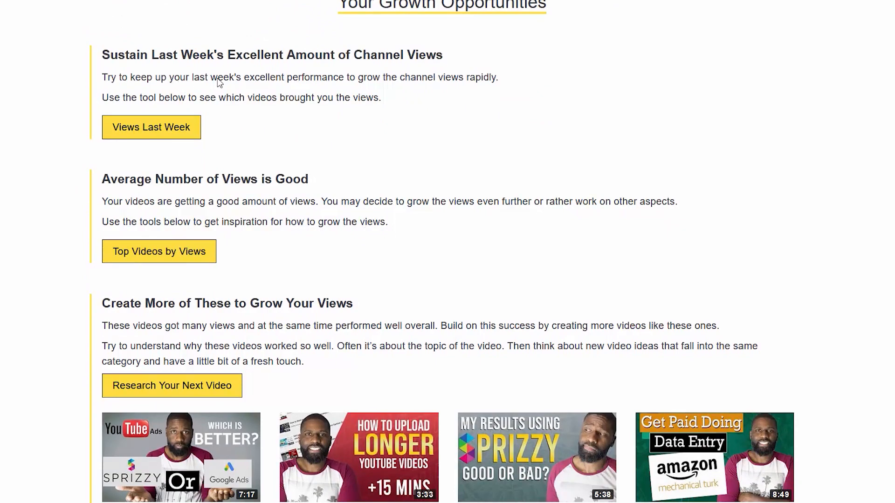
scroll(368, 309, "down", 2)
scroll(746, 289, "up", 7)
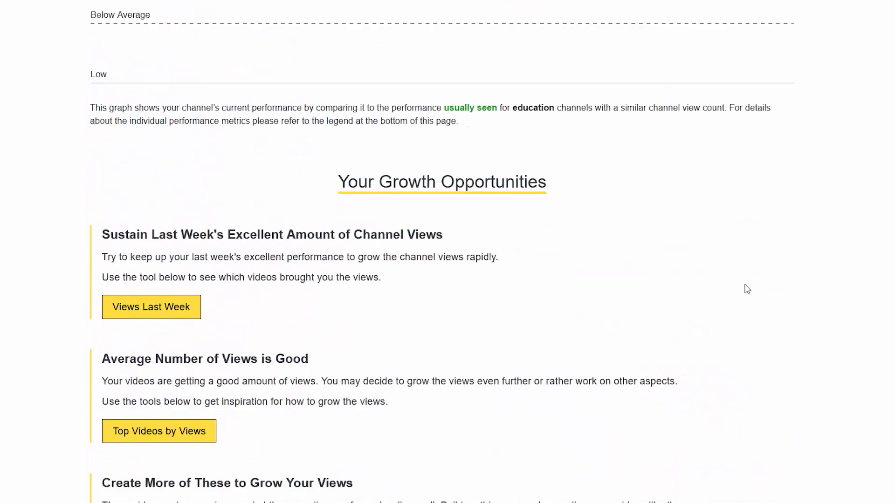
scroll(746, 289, "up", 8)
View the 72-hour velocity graphs and sort the videos by views, then by likes
left_click(310, 40)
scroll(99, 265, "down", 2)
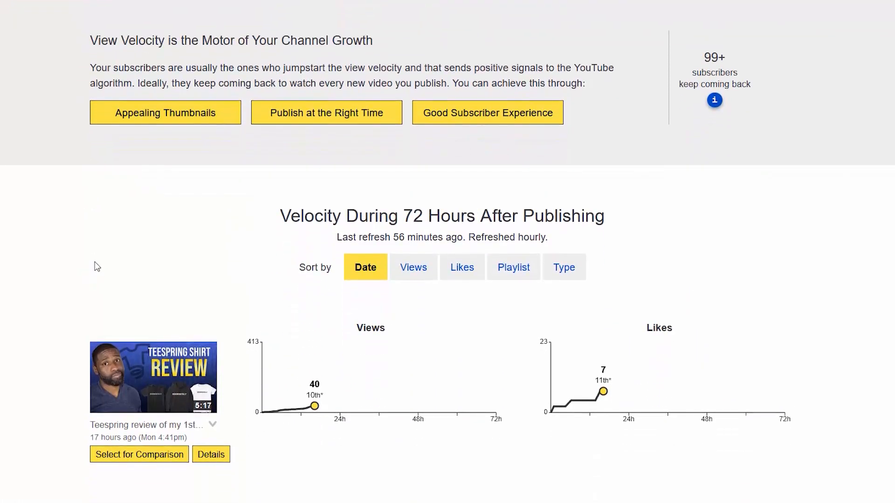
scroll(266, 258, "down", 3)
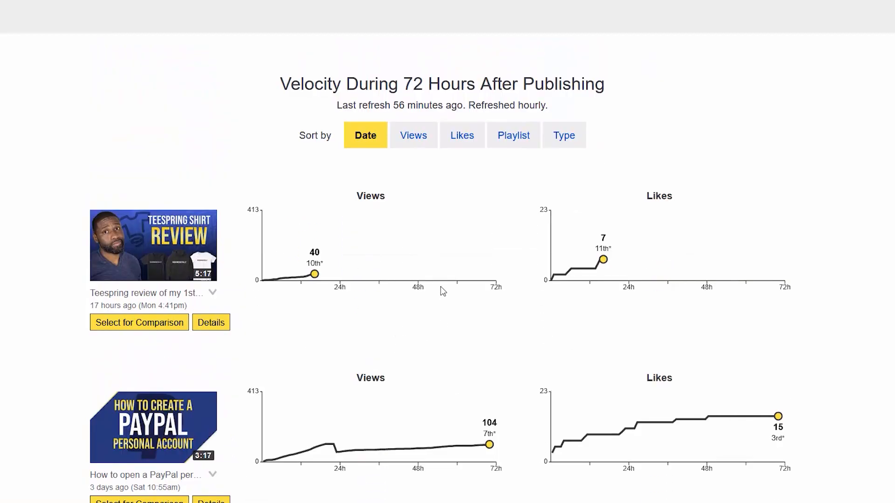
scroll(423, 367, "down", 5)
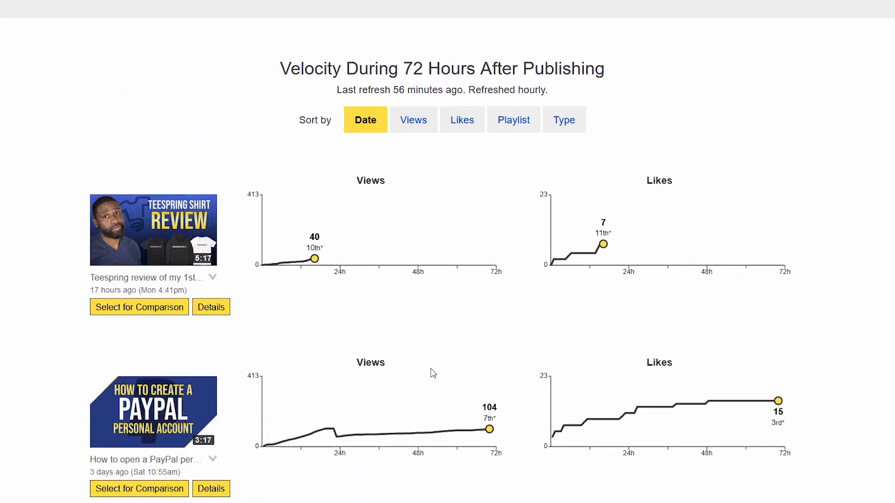
scroll(434, 376, "down", 5)
scroll(435, 376, "down", 5)
scroll(435, 376, "down", 3)
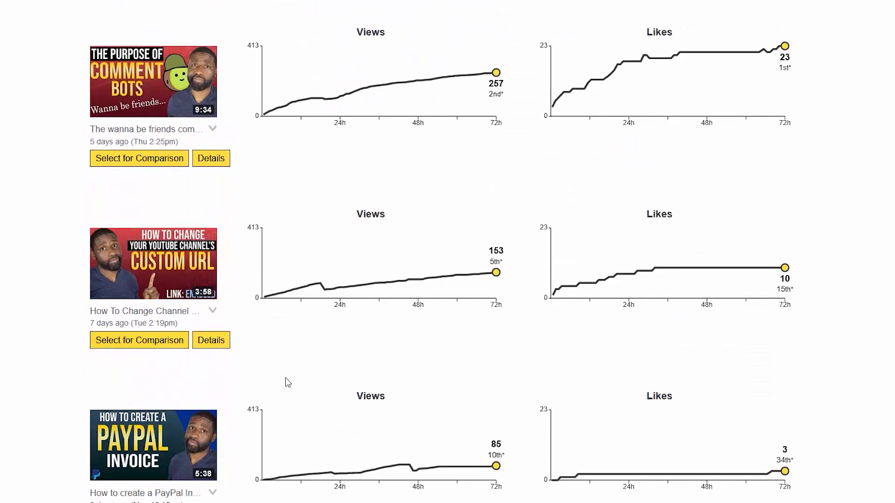
scroll(288, 372, "up", 8)
scroll(350, 279, "up", 8)
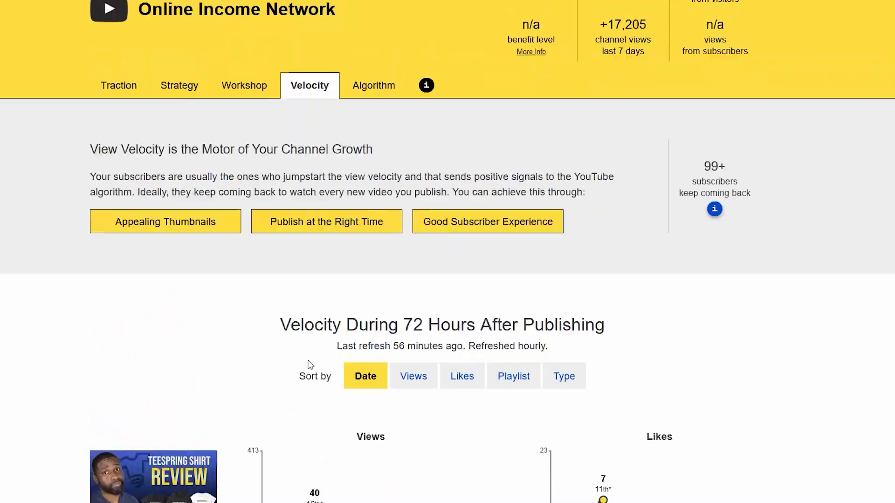
scroll(424, 196, "down", 1)
left_click(413, 201)
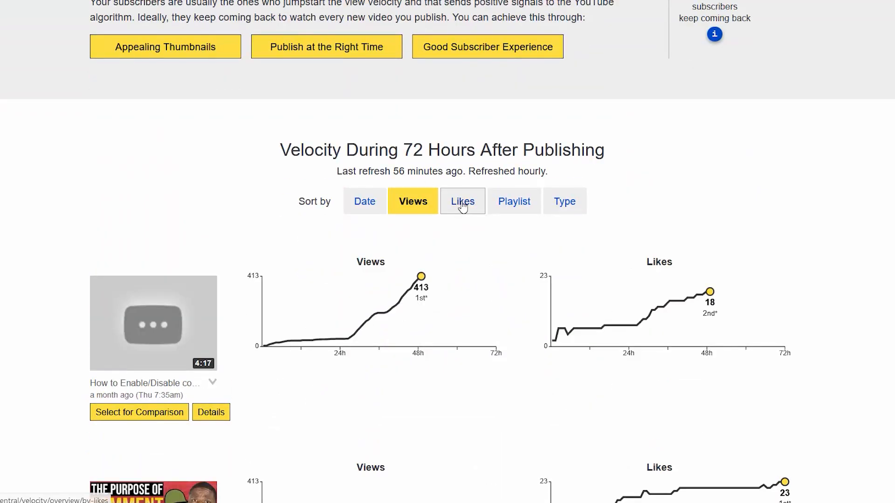
left_click(461, 201)
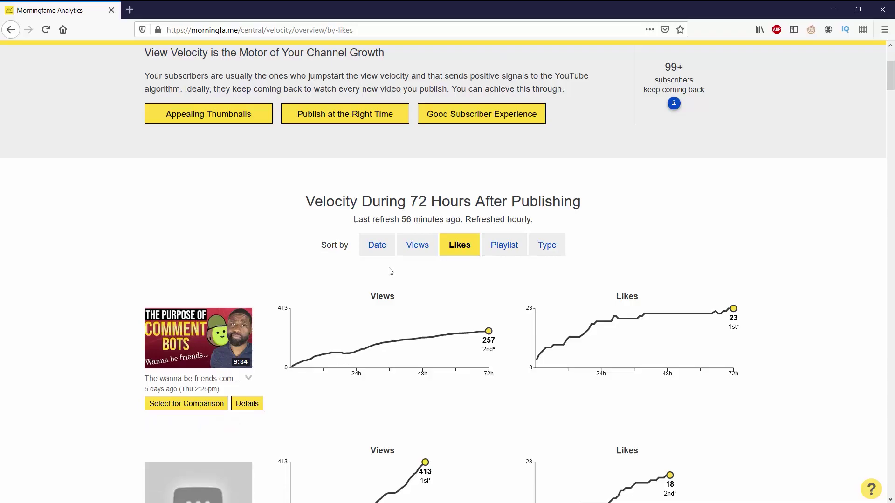
scroll(389, 271, "up", 3)
Review the Appealing Thumbnails design tips, then move to the Algorithm report
left_click(208, 225)
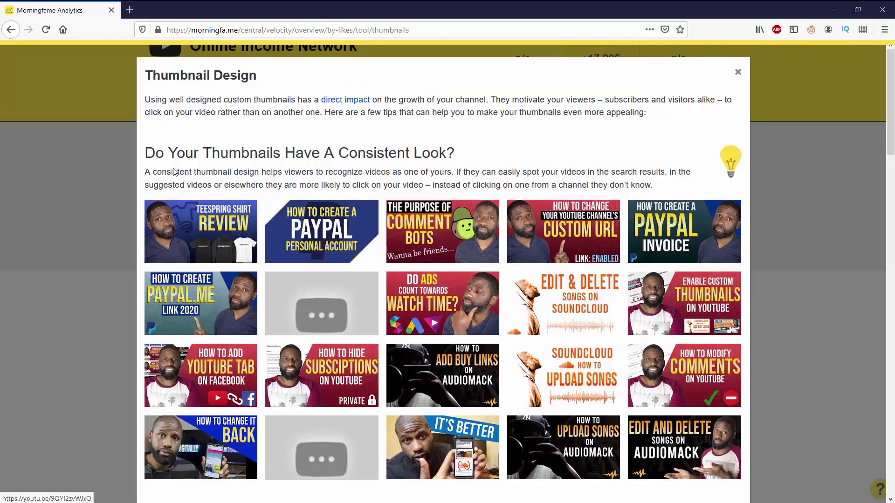
scroll(445, 227, "down", 2)
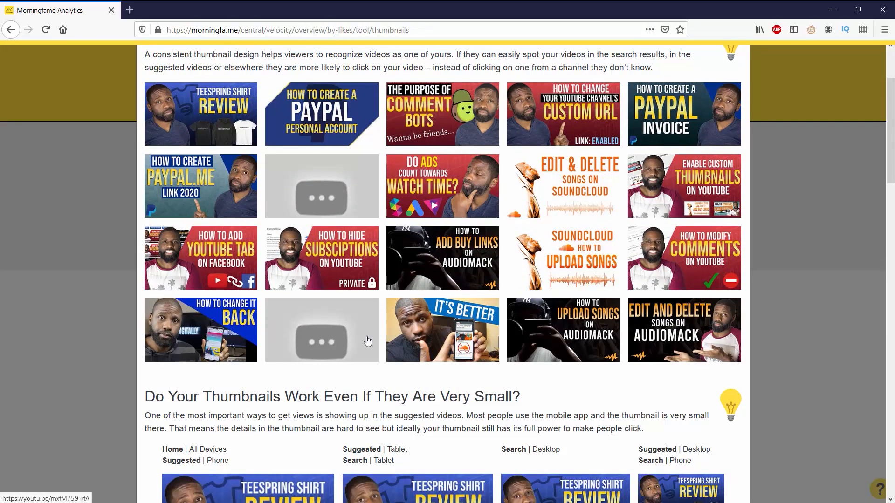
scroll(228, 335, "down", 2)
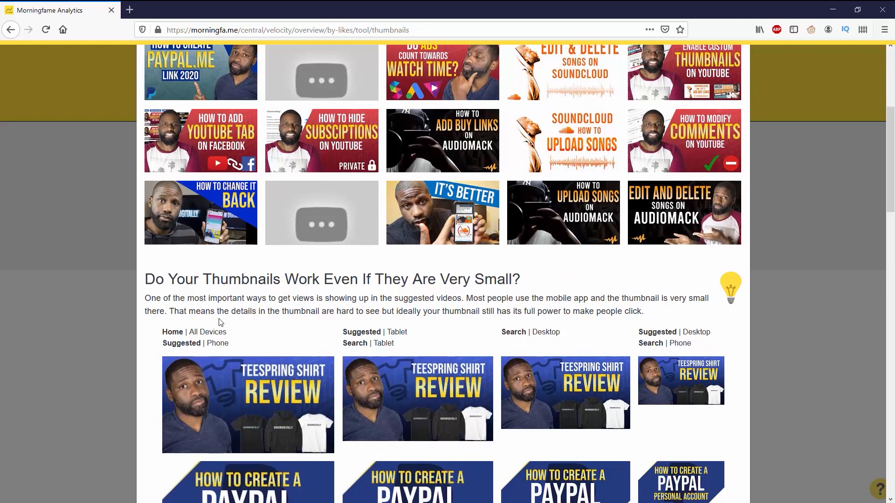
scroll(314, 293, "down", 2)
scroll(314, 294, "down", 2)
scroll(314, 294, "down", 1)
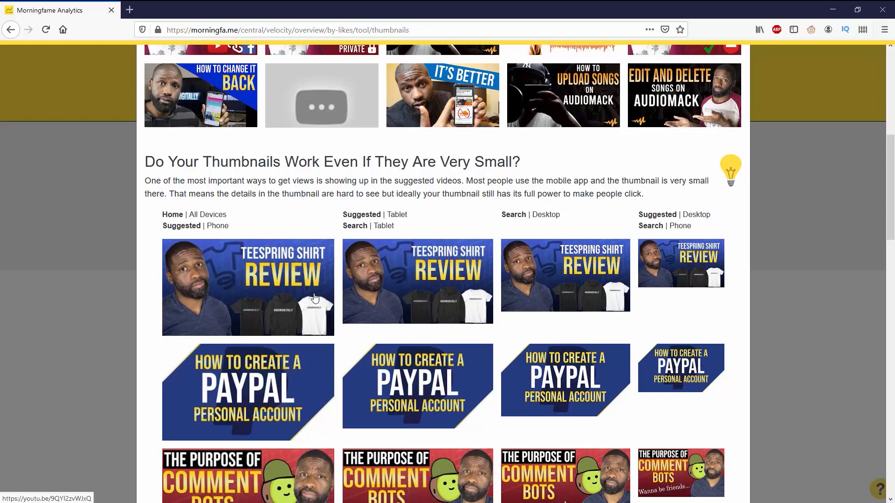
scroll(314, 298, "down", 2)
scroll(313, 297, "down", 2)
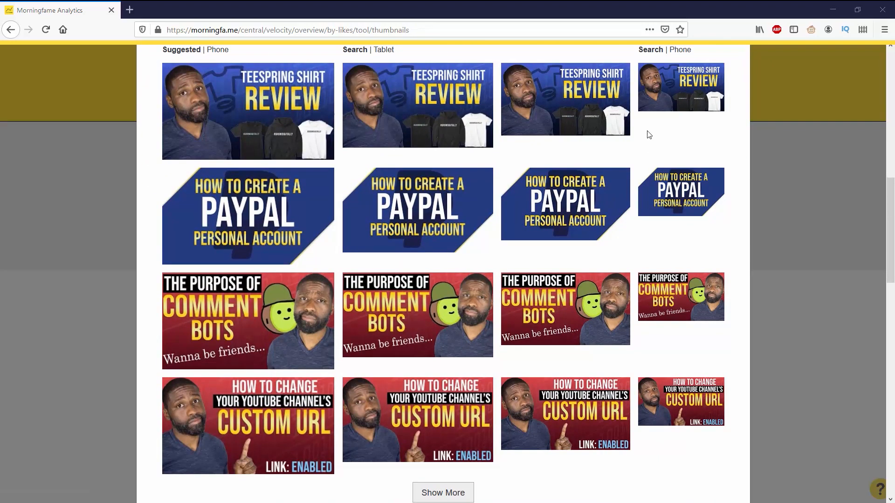
scroll(692, 363, "down", 2)
scroll(693, 364, "down", 1)
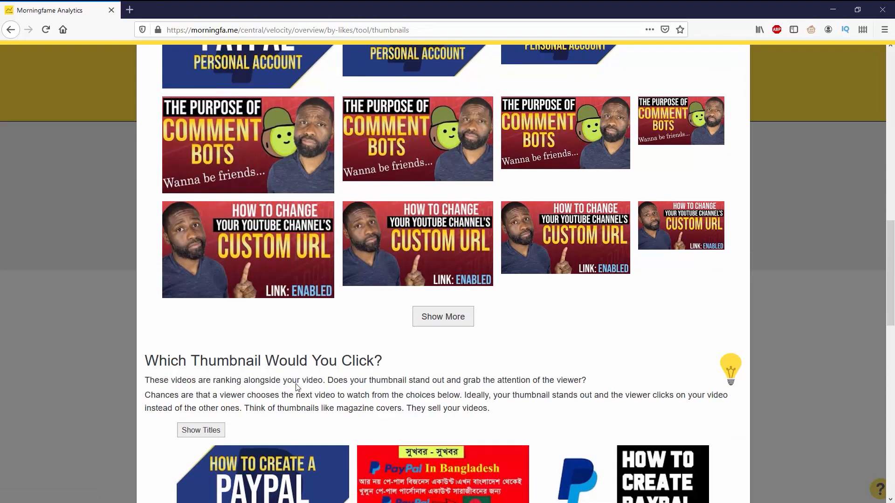
scroll(298, 384, "down", 3)
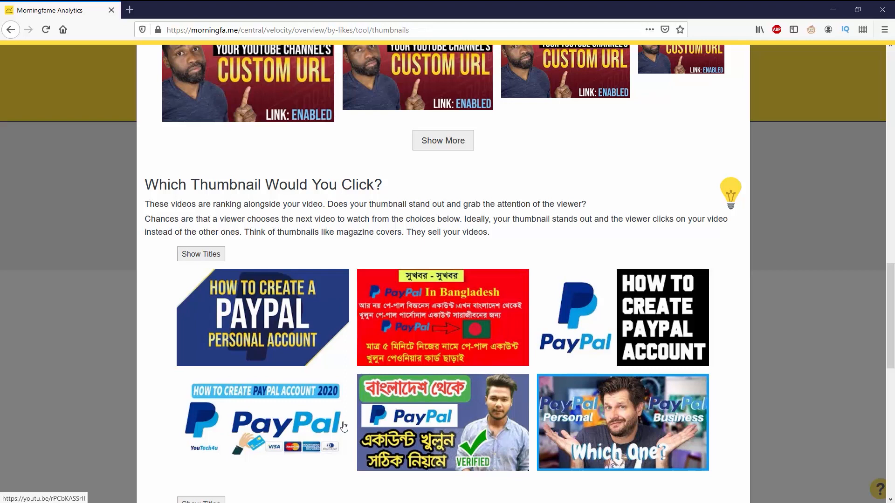
scroll(344, 426, "down", 1)
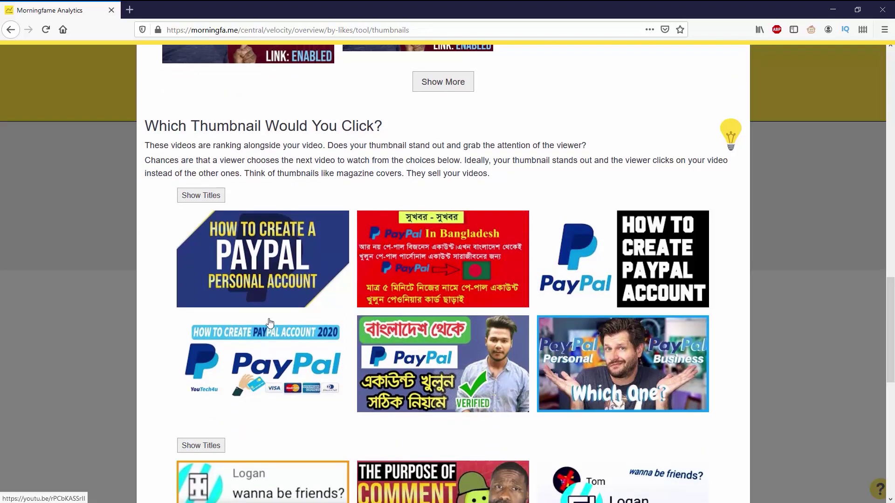
scroll(314, 255, "down", 5)
scroll(314, 255, "down", 1)
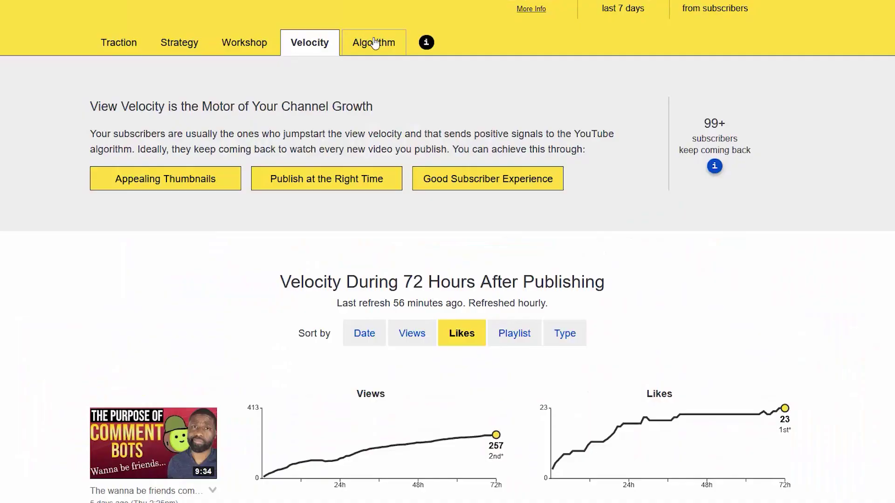
left_click(375, 42)
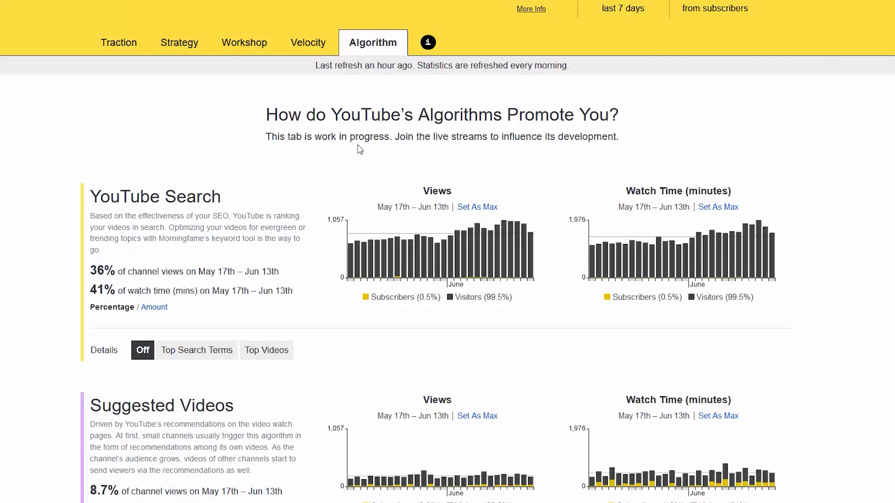
scroll(43, 140, "down", 2)
scroll(34, 139, "down", 1)
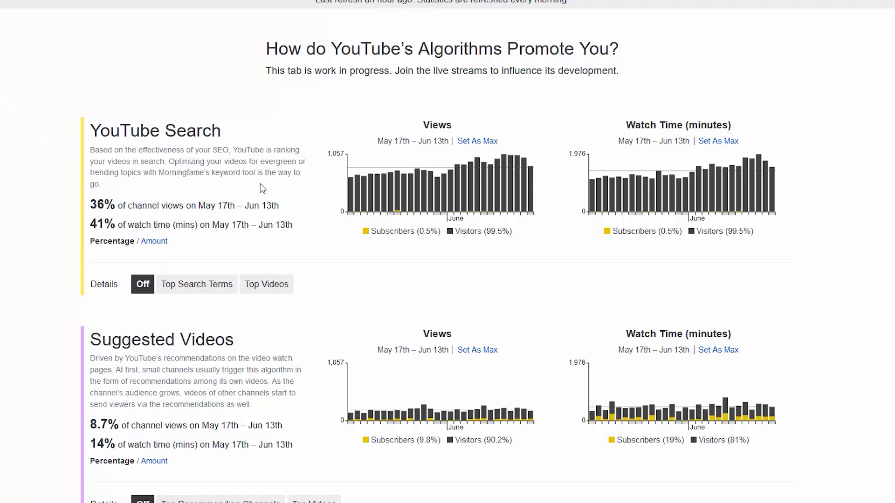
scroll(50, 161, "down", 2)
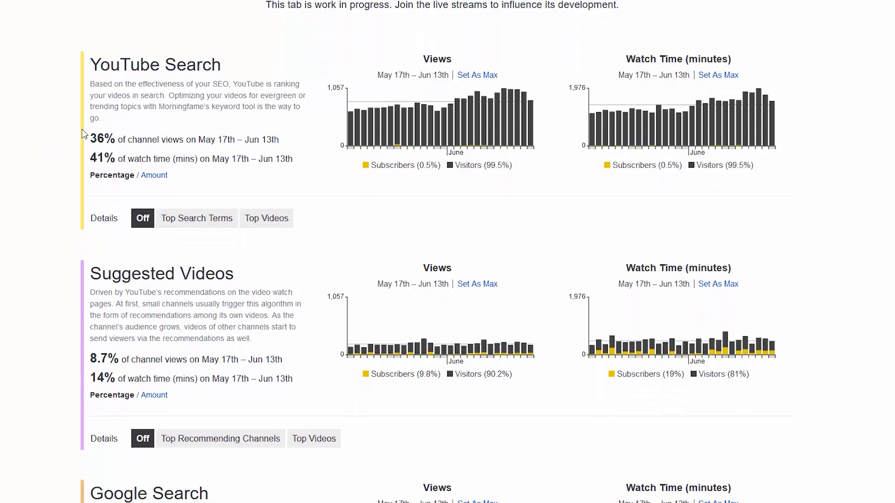
scroll(69, 193, "down", 3)
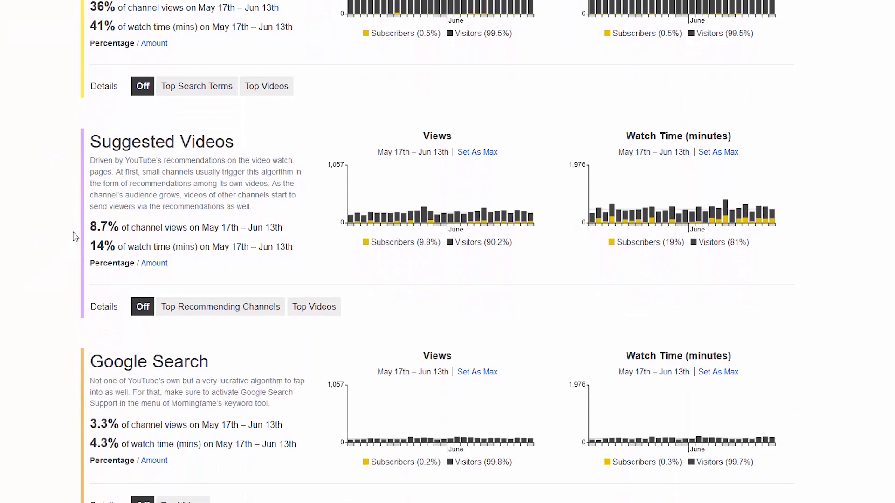
scroll(87, 233, "down", 4)
scroll(86, 233, "down", 3)
scroll(87, 233, "down", 3)
scroll(87, 233, "down", 3)
scroll(91, 262, "down", 3)
scroll(91, 262, "down", 3)
scroll(91, 262, "up", 3)
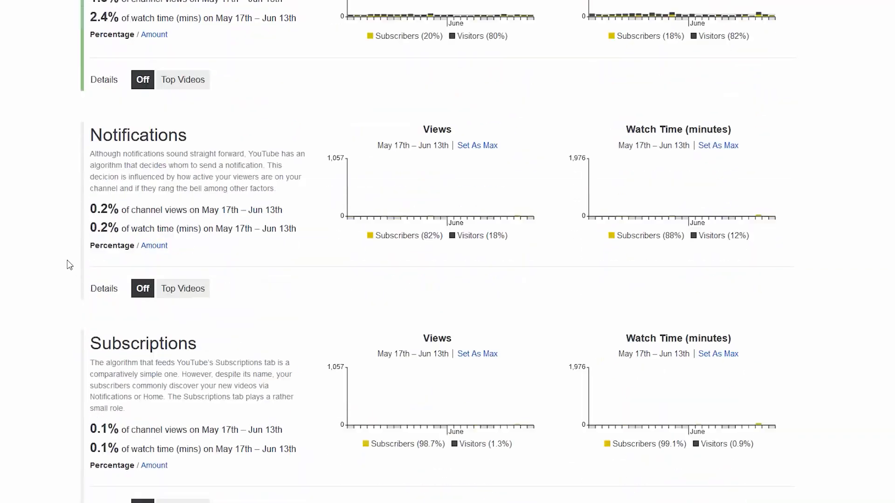
scroll(92, 262, "up", 6)
scroll(97, 247, "up", 6)
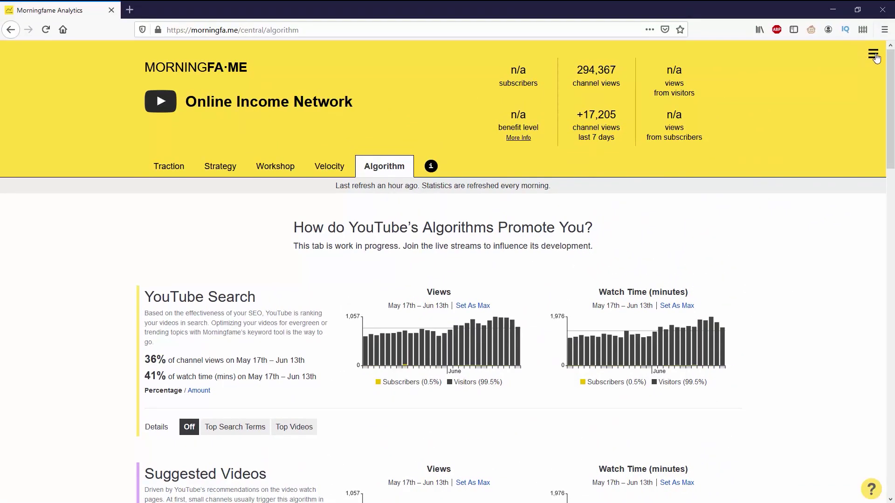
Launch Keyword Research from the tools menu, landing at Step #1 Choose a Video Topic
left_click(874, 55)
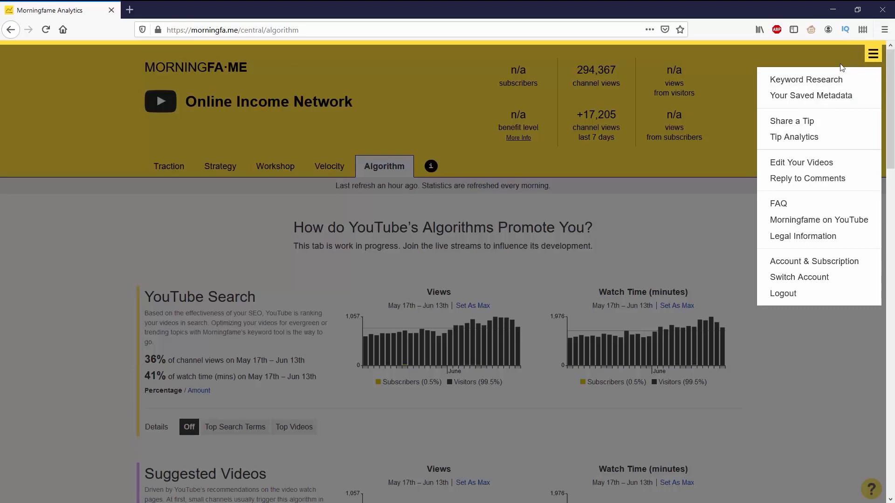
left_click(806, 79)
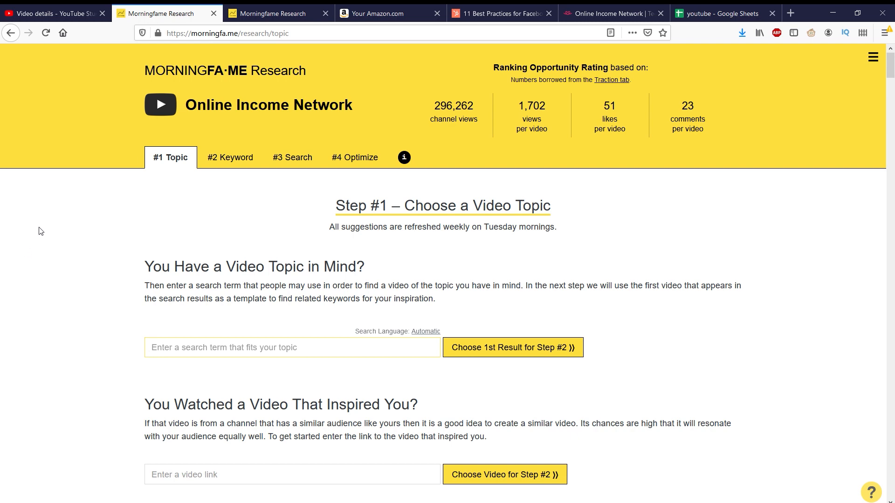
scroll(39, 230, "down", 2)
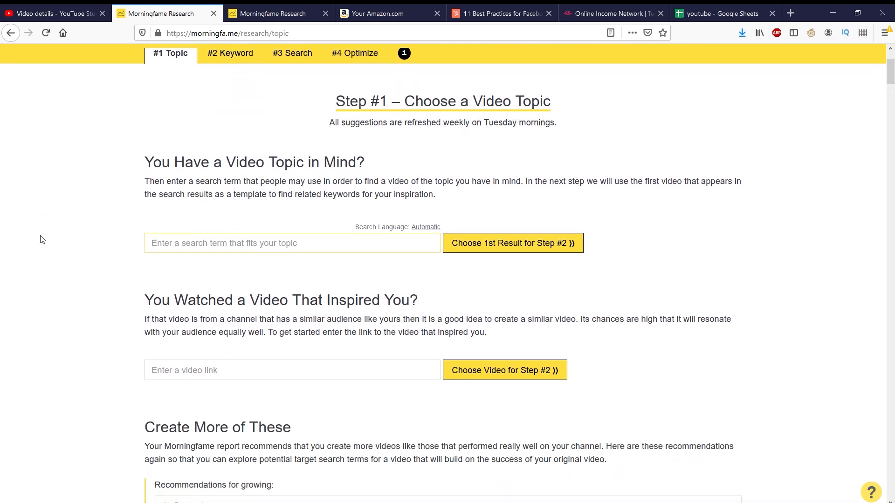
scroll(40, 231, "down", 2)
scroll(42, 238, "down", 2)
scroll(45, 242, "down", 1)
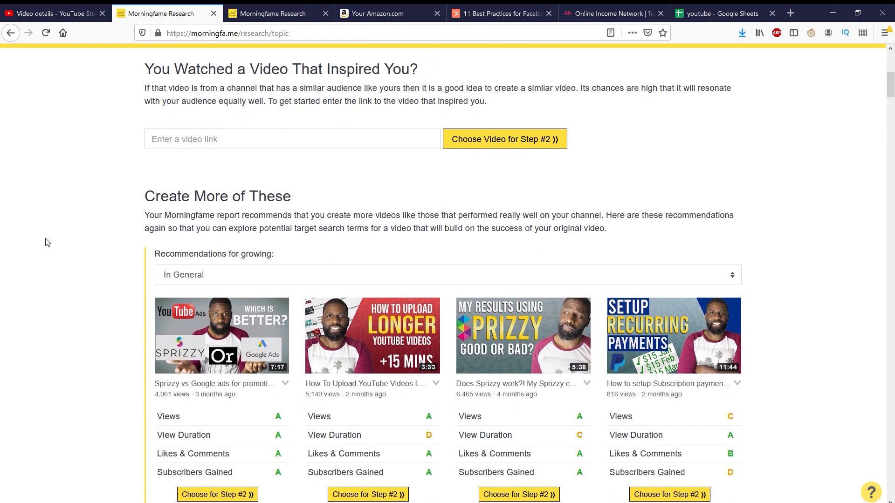
scroll(45, 242, "down", 1)
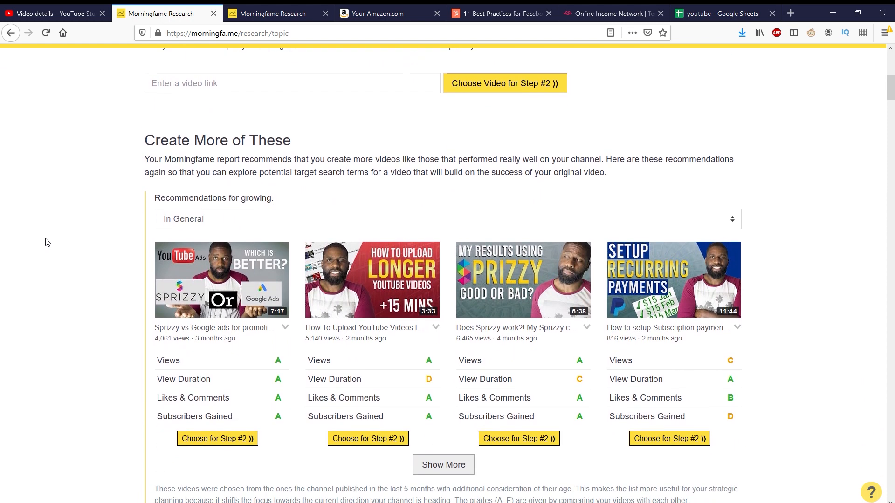
scroll(44, 242, "down", 1)
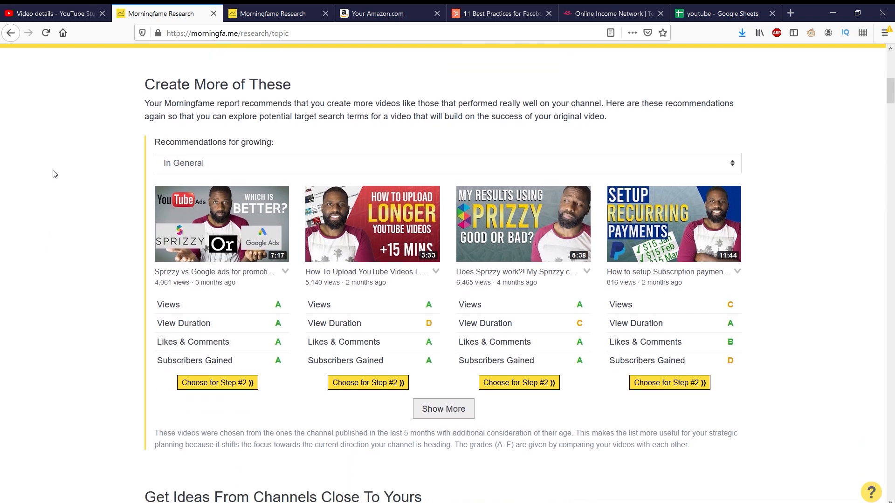
scroll(61, 177, "down", 2)
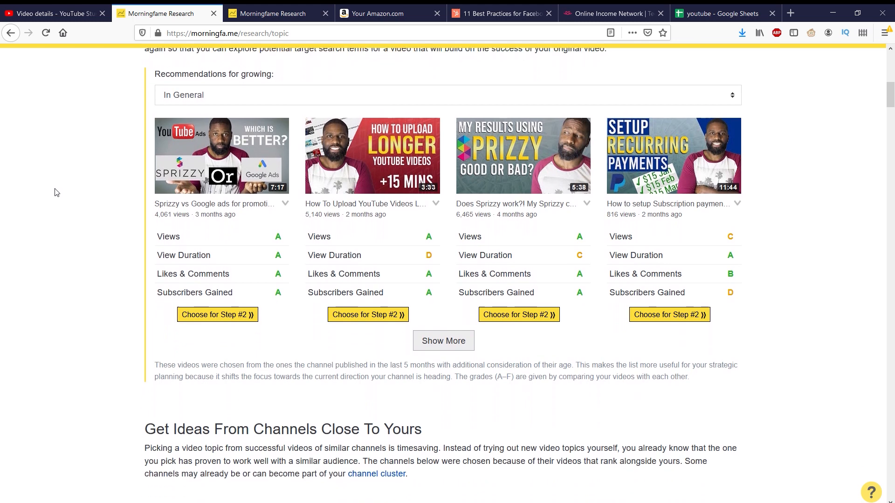
scroll(56, 182, "down", 2)
scroll(55, 185, "down", 1)
scroll(57, 185, "down", 1)
scroll(55, 186, "down", 1)
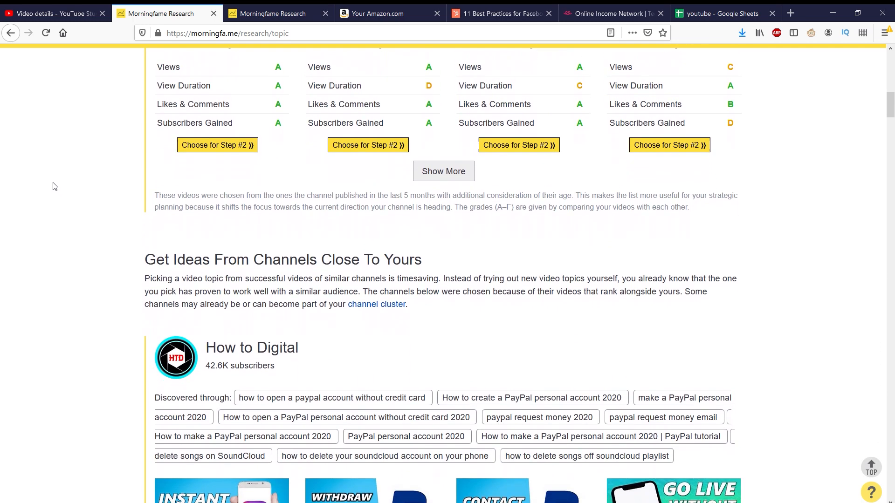
scroll(54, 187, "down", 1)
scroll(53, 189, "down", 1)
scroll(53, 188, "down", 1)
scroll(54, 182, "down", 1)
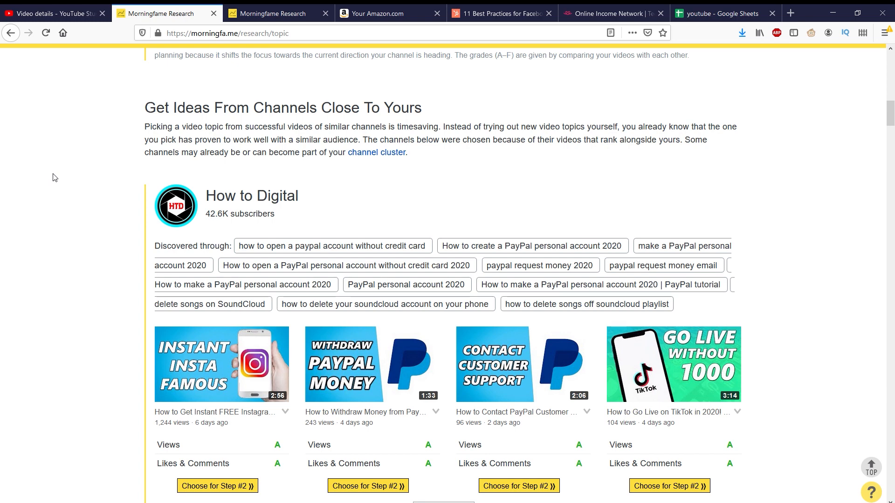
scroll(54, 178, "down", 1)
scroll(53, 182, "down", 1)
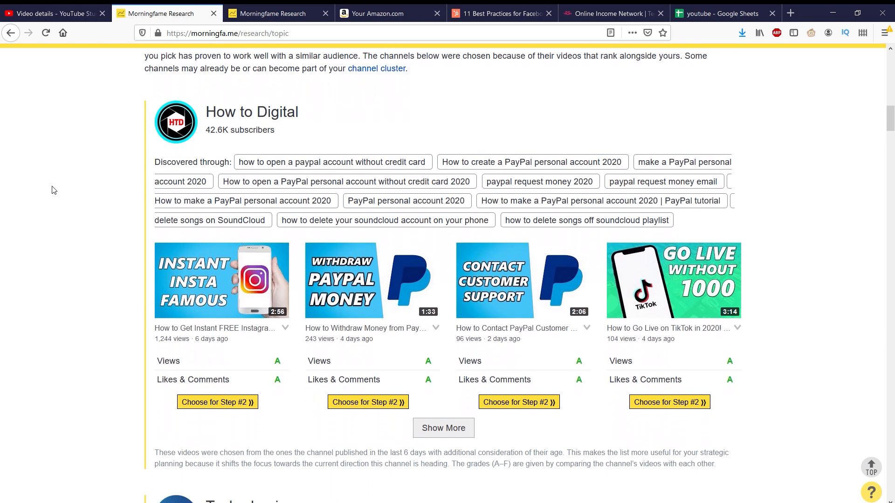
scroll(53, 186, "down", 1)
scroll(53, 189, "down", 1)
scroll(53, 188, "down", 1)
scroll(52, 190, "down", 1)
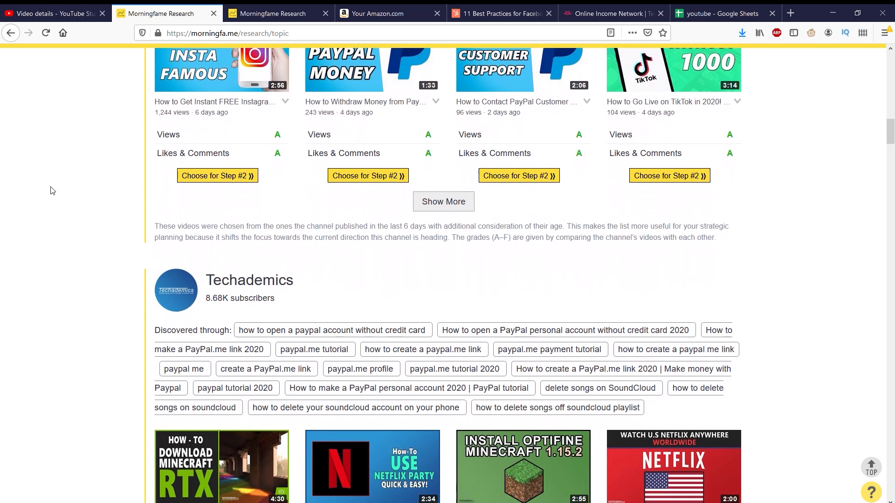
scroll(53, 190, "down", 1)
scroll(51, 190, "down", 1)
scroll(51, 191, "down", 1)
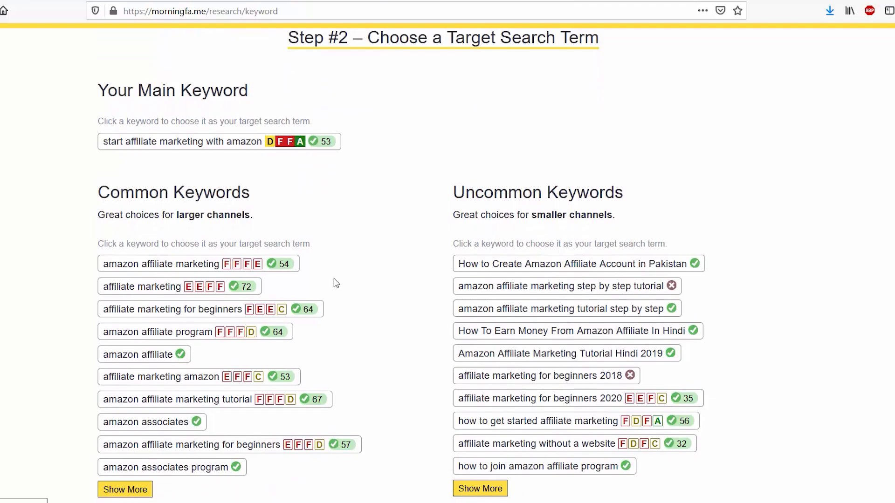
scroll(419, 318, "down", 1)
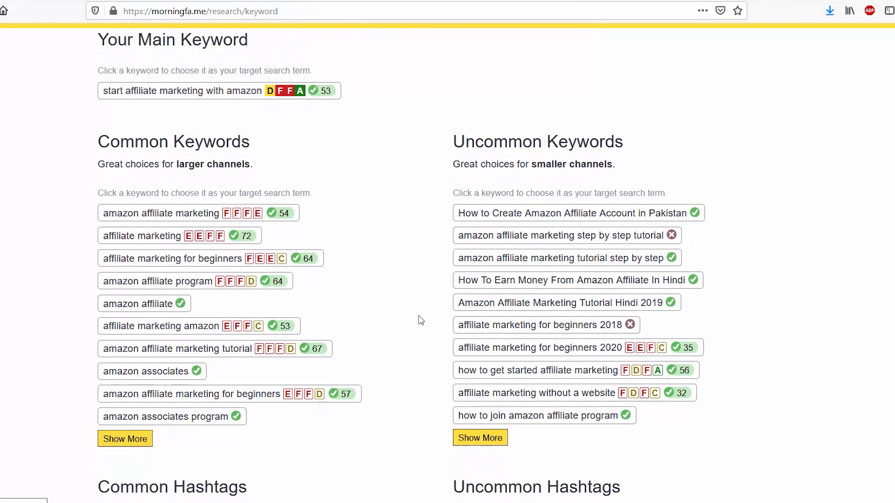
scroll(419, 318, "up", 1)
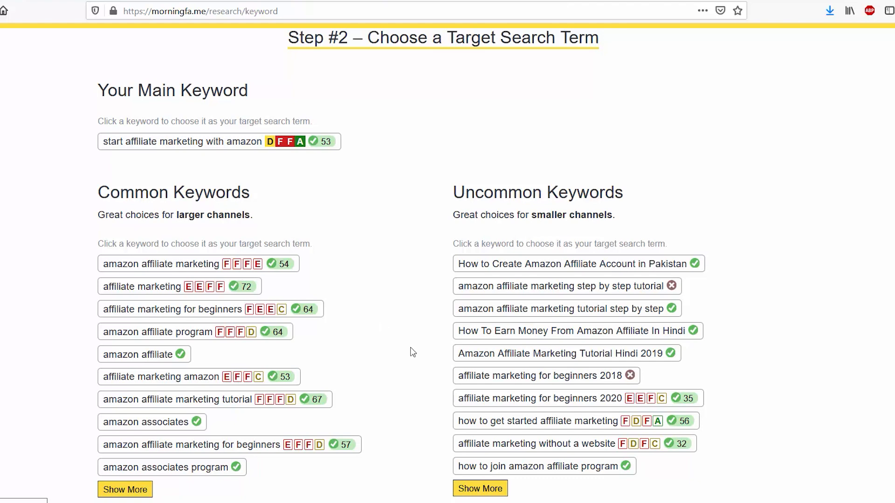
scroll(406, 341, "down", 1)
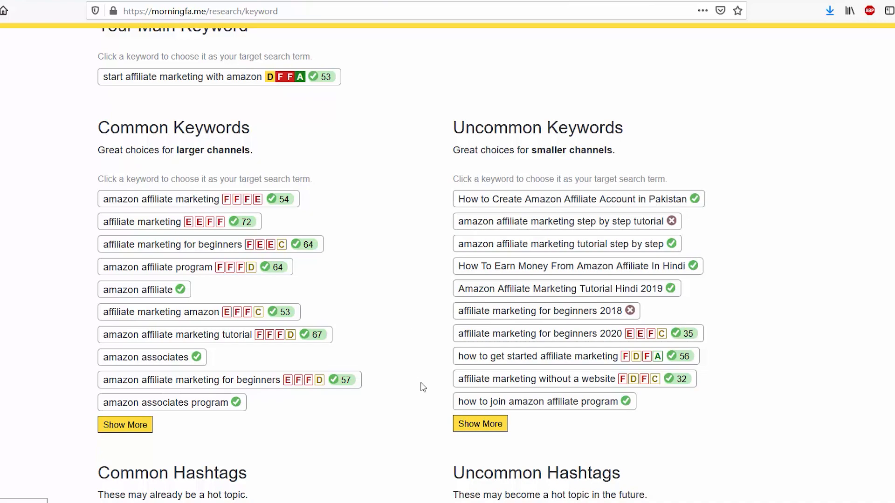
scroll(560, 392, "down", 6)
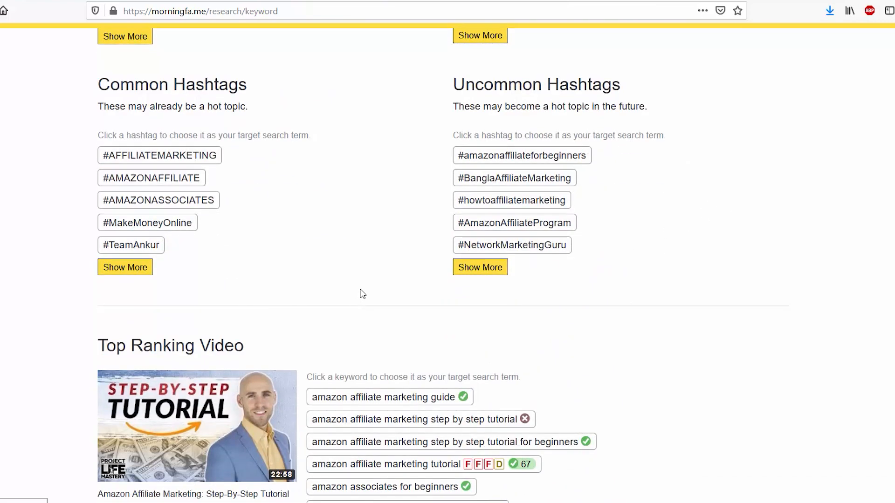
scroll(354, 300, "down", 3)
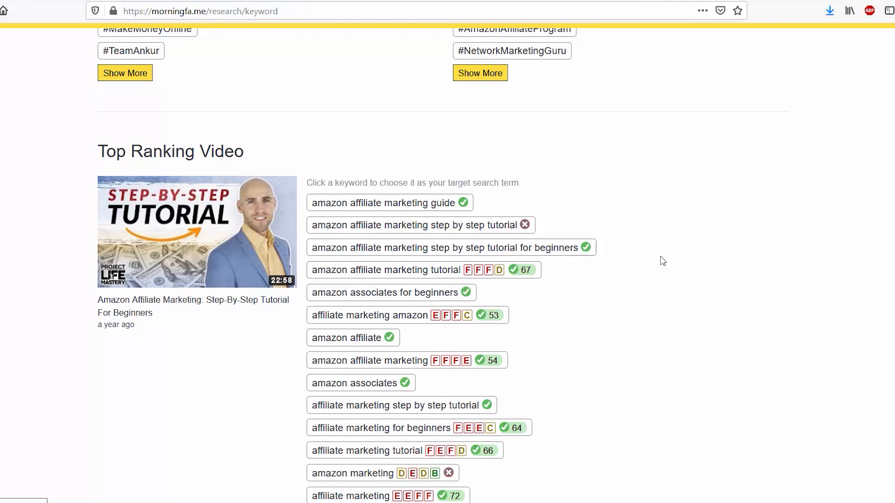
scroll(661, 262, "down", 1)
scroll(661, 262, "down", 1)
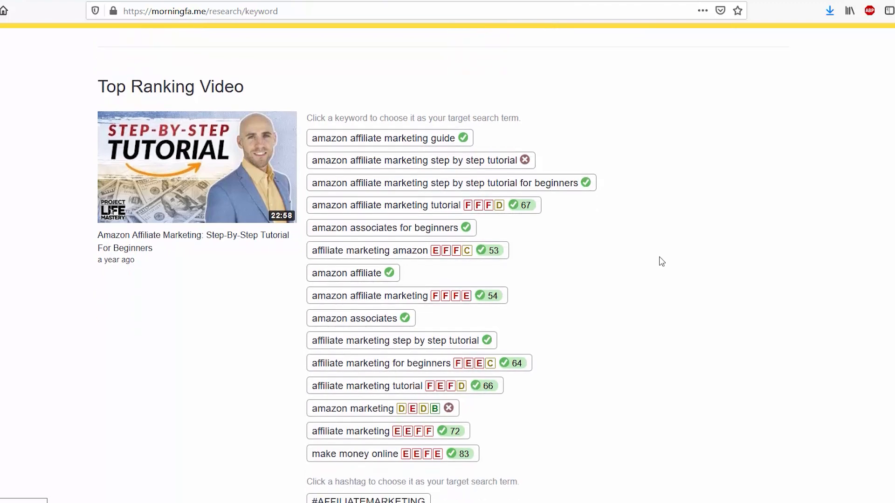
scroll(661, 262, "down", 2)
scroll(660, 262, "down", 1)
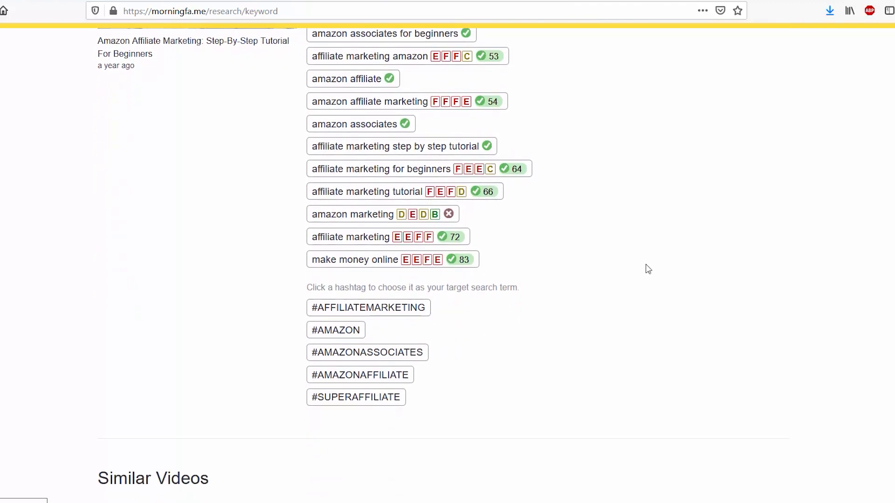
scroll(647, 270, "down", 4)
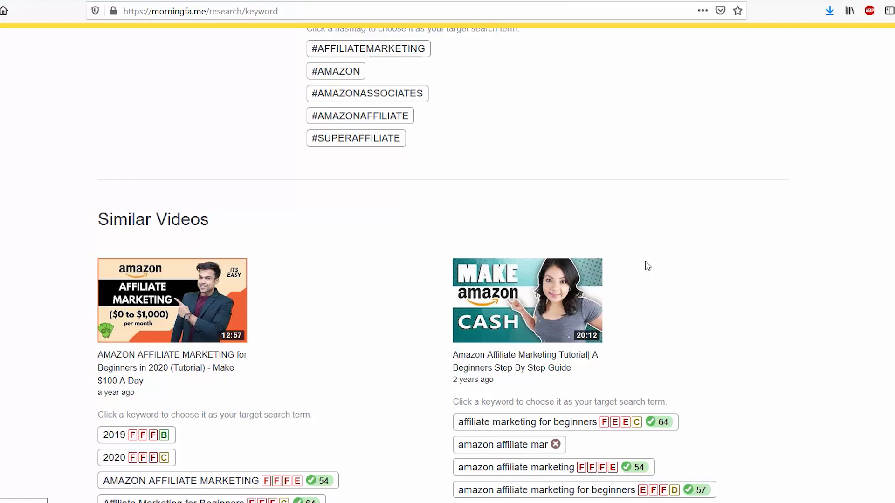
scroll(459, 258, "down", 1)
scroll(459, 257, "down", 2)
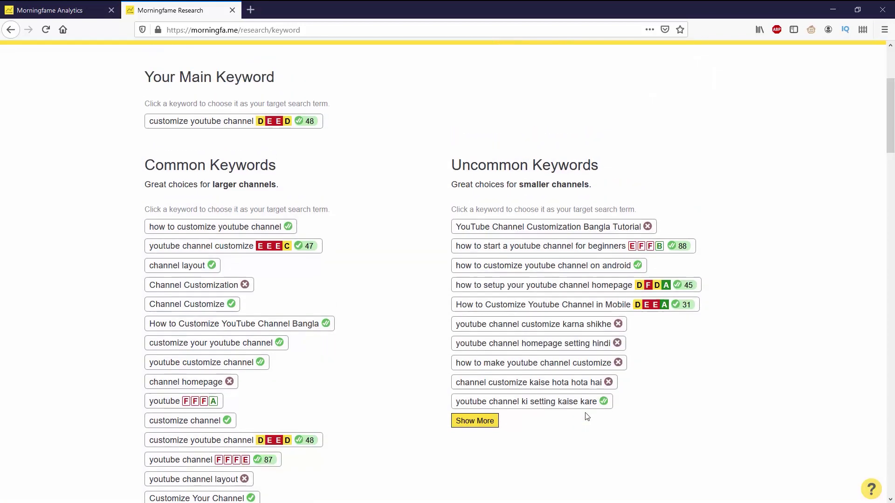
Pick 'how to setup your youtube channel homepage' as the target search term
left_click(573, 378)
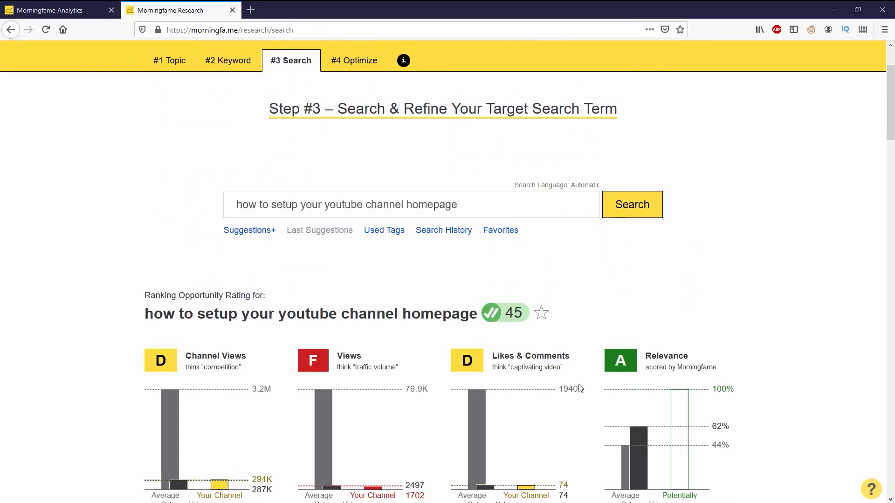
scroll(487, 392, "down", 3)
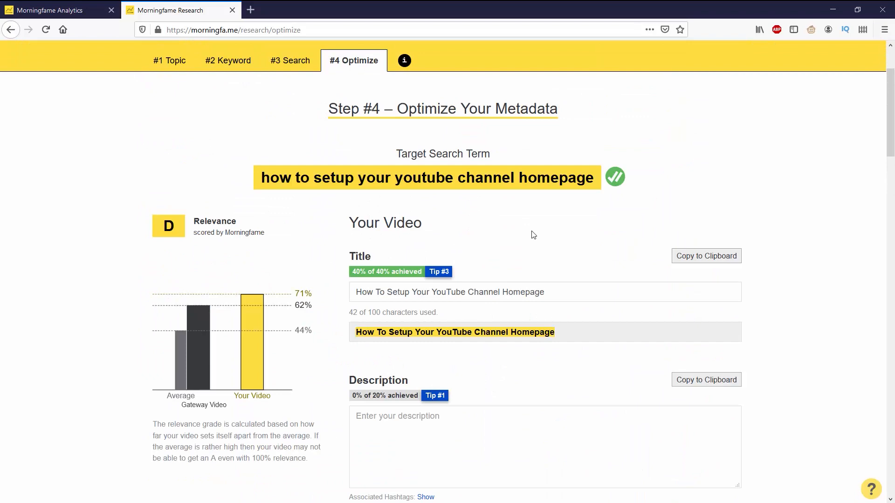
scroll(518, 231, "down", 3)
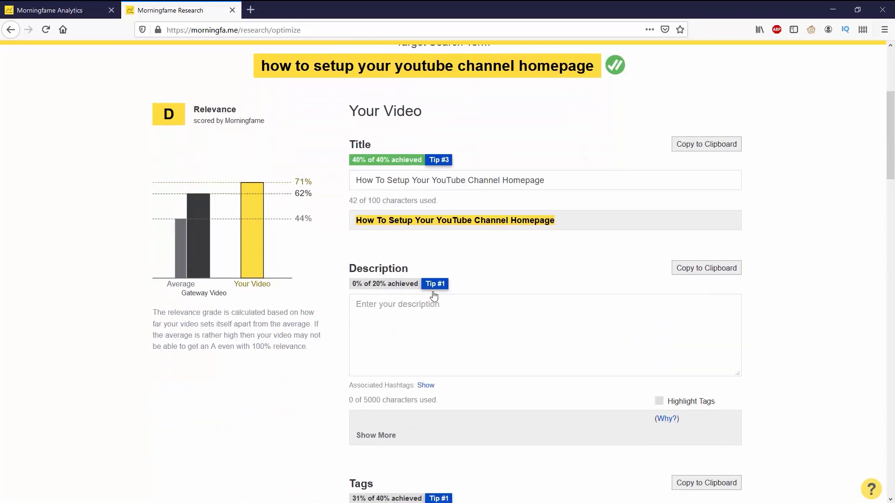
scroll(420, 280, "down", 3)
scroll(256, 325, "up", 3)
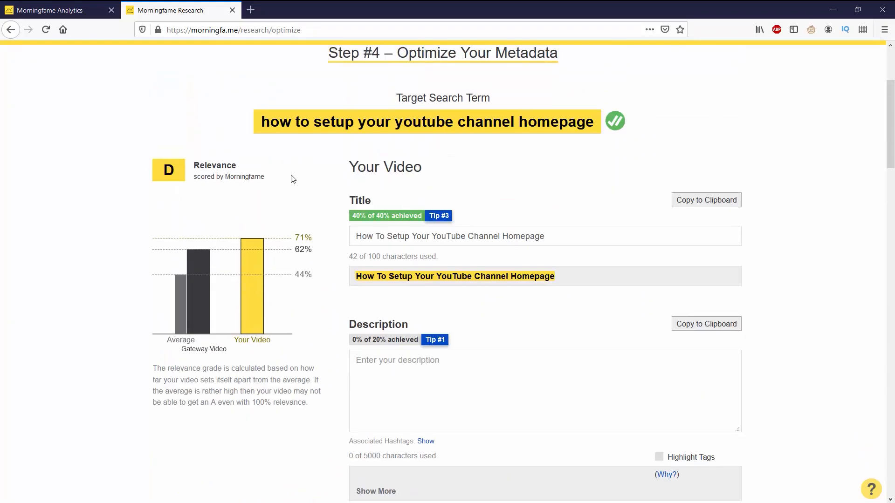
scroll(277, 184, "up", 1)
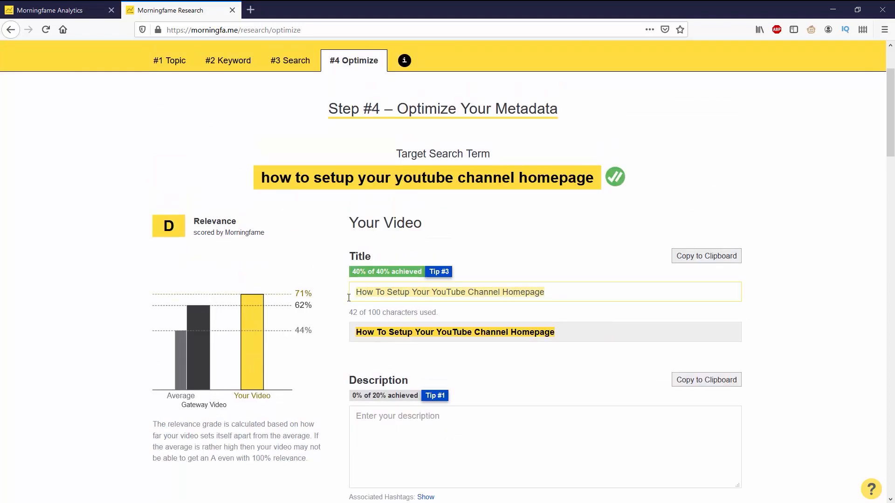
scroll(434, 292, "down", 1)
Paste the title text into the empty Description box, lifting relevance to grade B
left_click(480, 363)
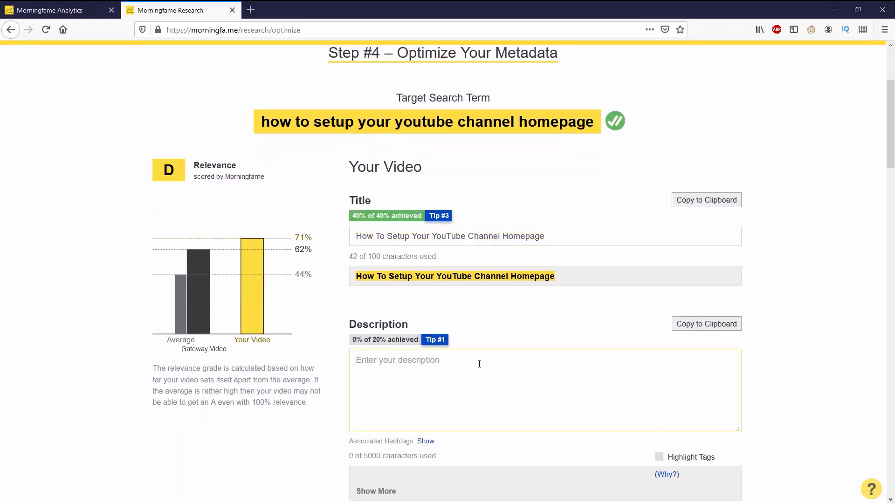
type("How To Setup Your YouTube Channel Homepage")
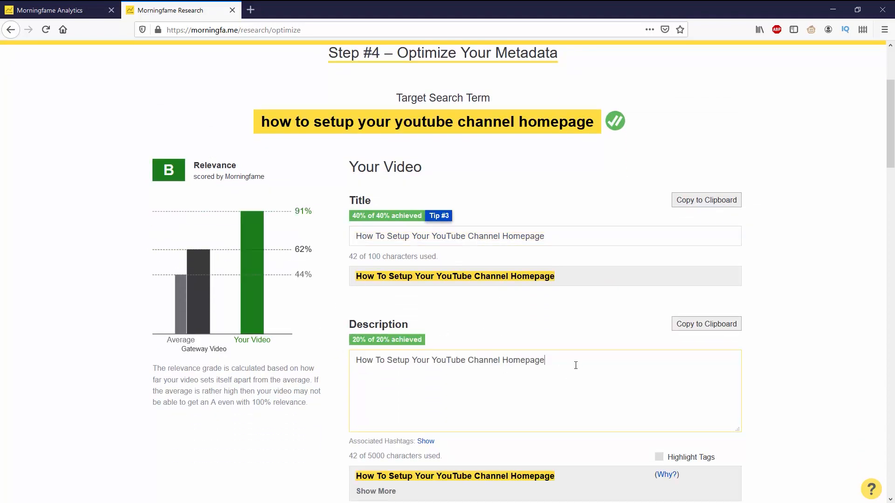
scroll(663, 391, "down", 3)
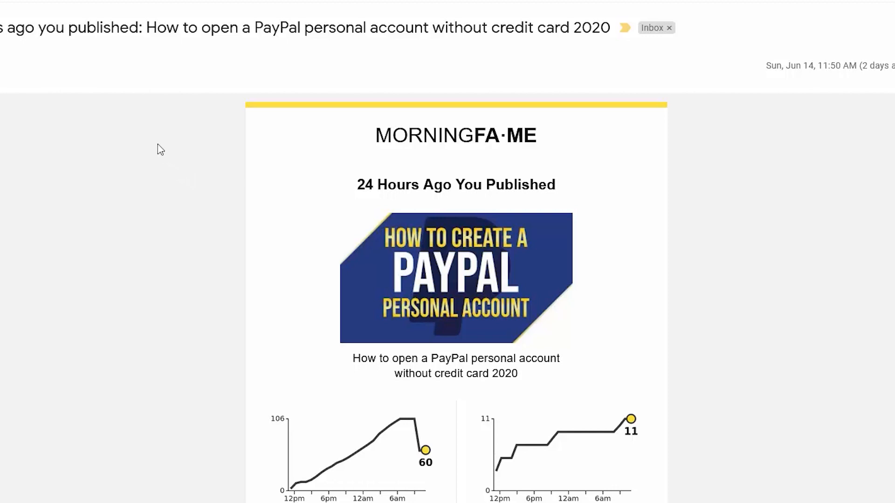
scroll(195, 140, "down", 2)
scroll(210, 132, "down", 1)
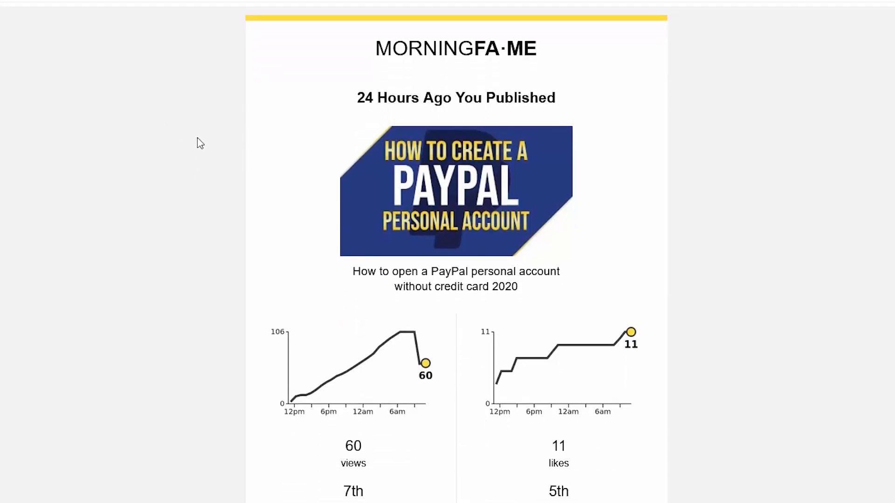
scroll(197, 138, "down", 2)
scroll(203, 161, "down", 2)
scroll(210, 174, "down", 2)
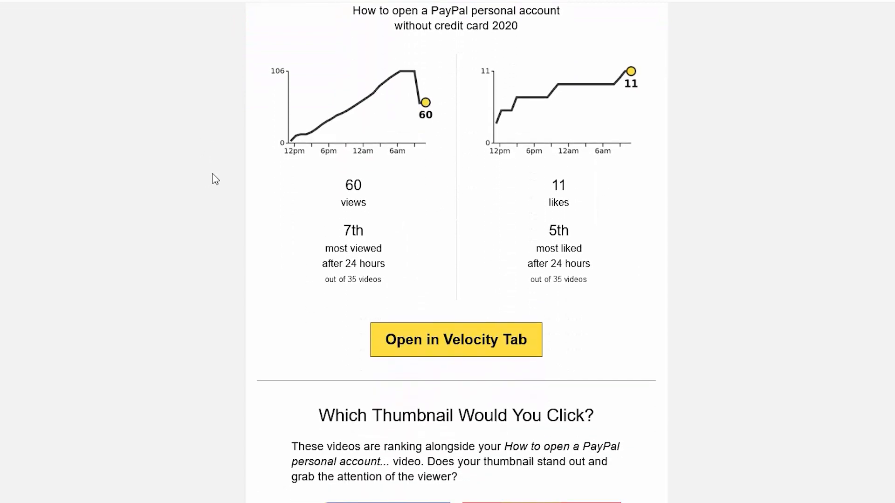
scroll(214, 179, "down", 2)
scroll(214, 179, "down", 1)
scroll(215, 180, "down", 2)
scroll(215, 179, "down", 1)
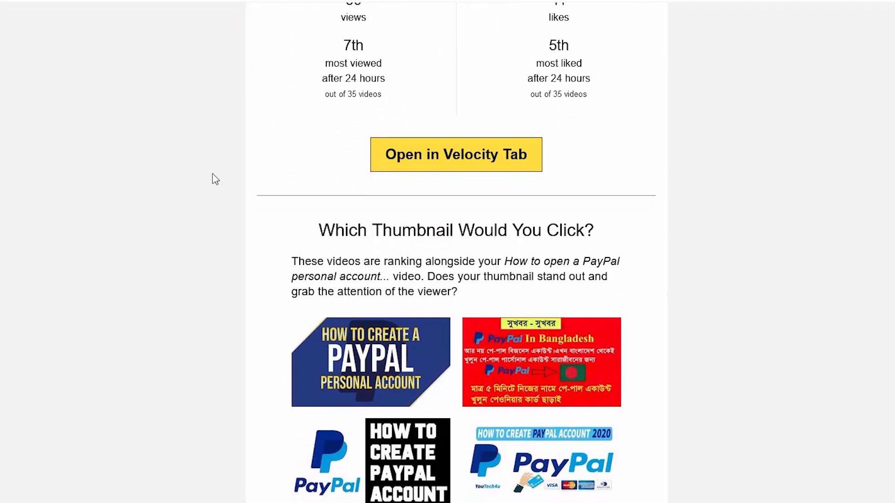
scroll(215, 179, "down", 2)
scroll(215, 179, "down", 2)
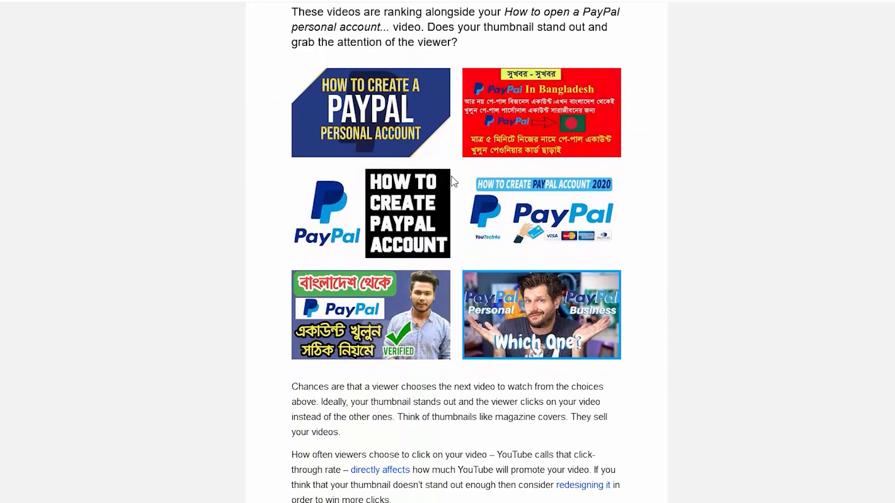
scroll(261, 203, "down", 1)
scroll(274, 213, "down", 4)
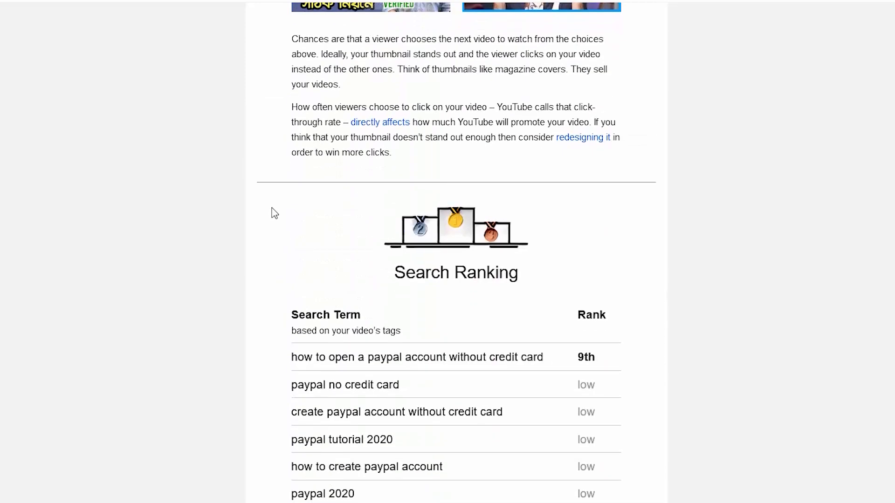
scroll(274, 213, "down", 1)
scroll(260, 182, "down", 2)
scroll(261, 182, "down", 1)
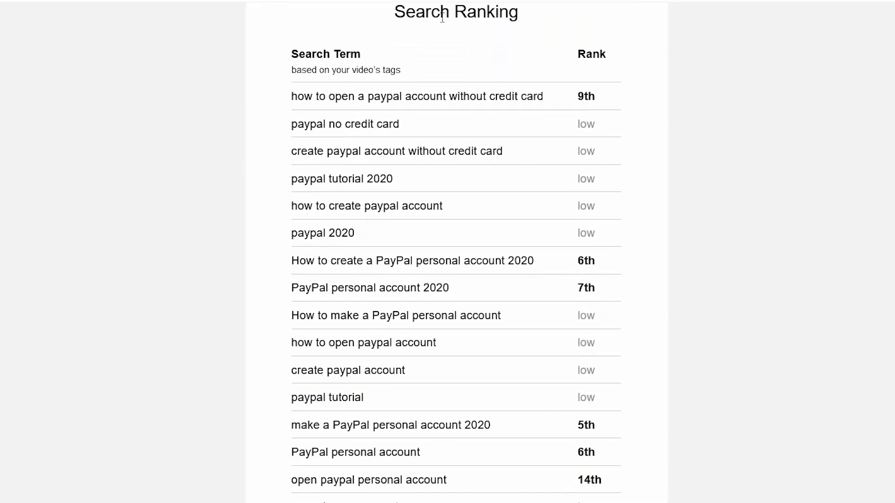
scroll(420, 92, "down", 1)
scroll(444, 116, "down", 1)
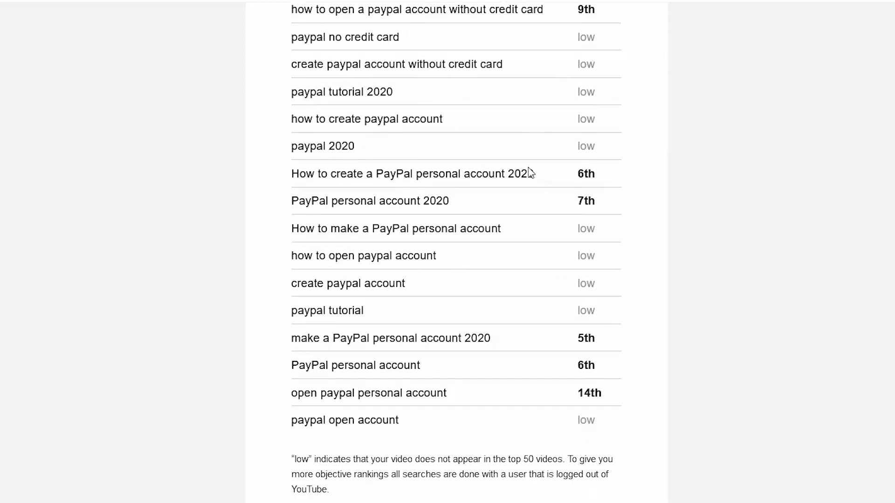
scroll(505, 122, "down", 1)
scroll(505, 122, "down", 3)
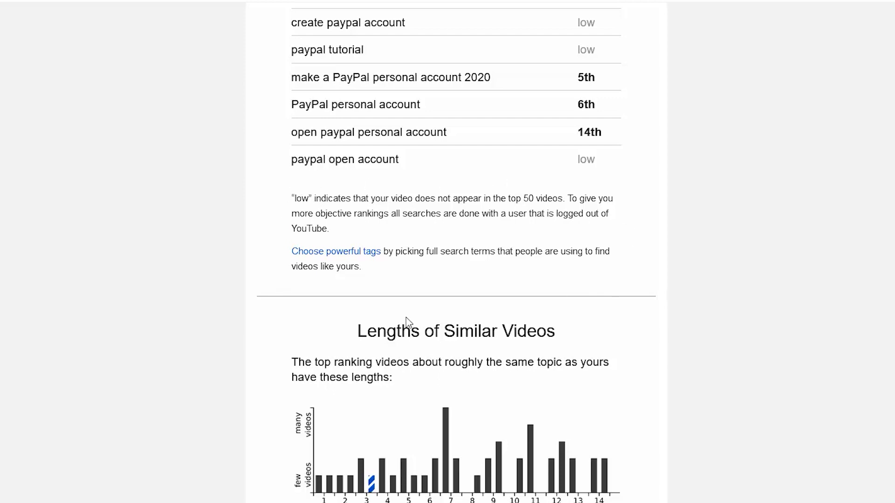
scroll(324, 235, "up", 2)
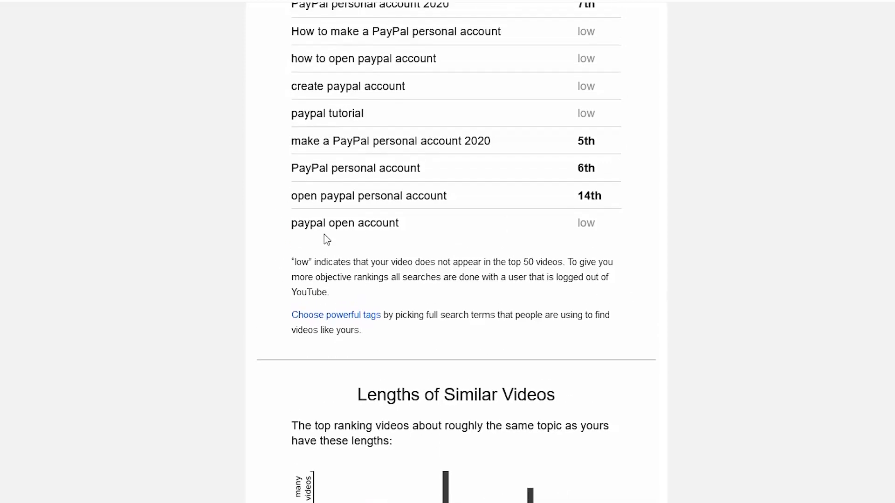
scroll(324, 234, "up", 1)
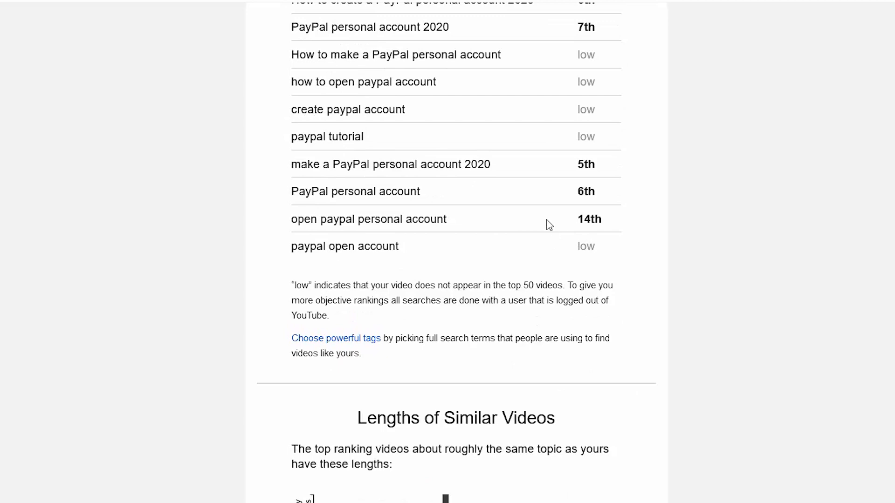
scroll(540, 221, "down", 3)
scroll(539, 222, "down", 3)
scroll(539, 222, "down", 2)
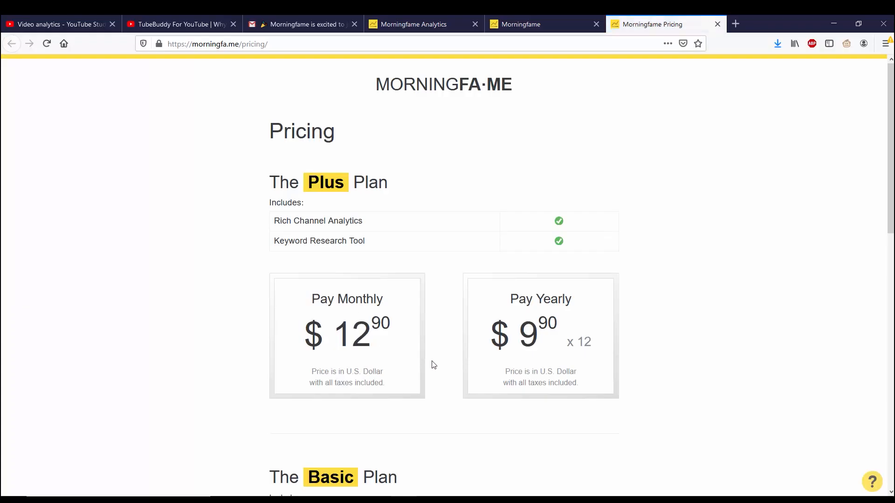
scroll(429, 358, "down", 3)
scroll(429, 359, "up", 1)
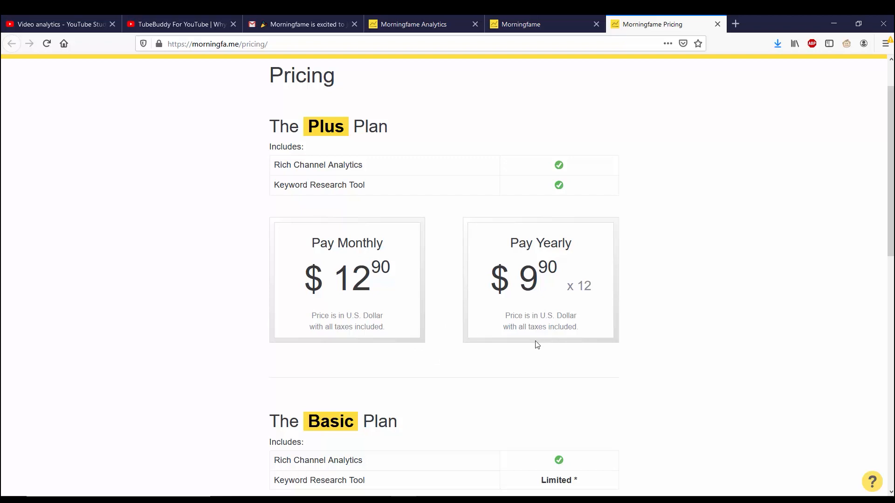
scroll(536, 348, "down", 1)
scroll(536, 348, "down", 1)
scroll(536, 348, "down", 2)
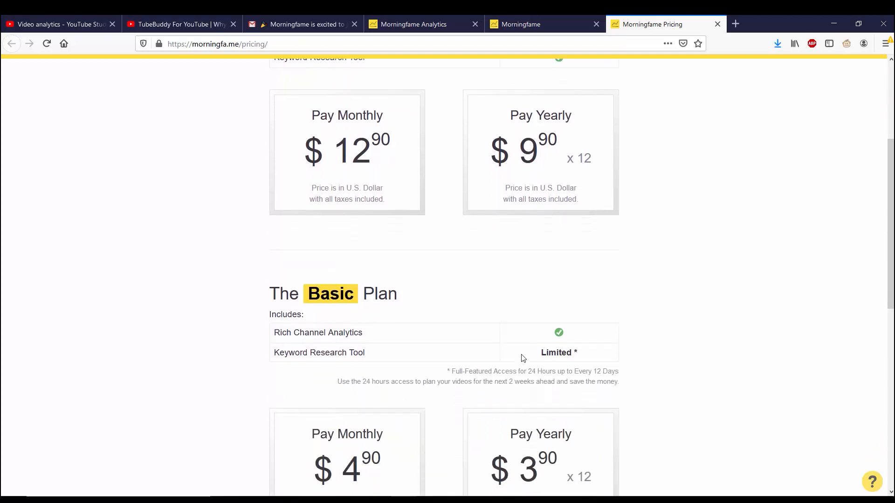
scroll(536, 347, "down", 2)
scroll(520, 358, "down", 1)
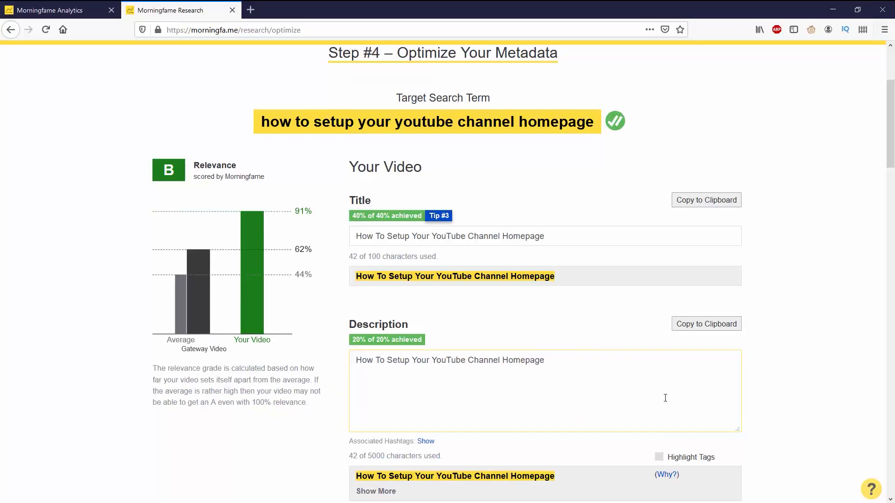
scroll(664, 390, "down", 3)
scroll(664, 390, "down", 2)
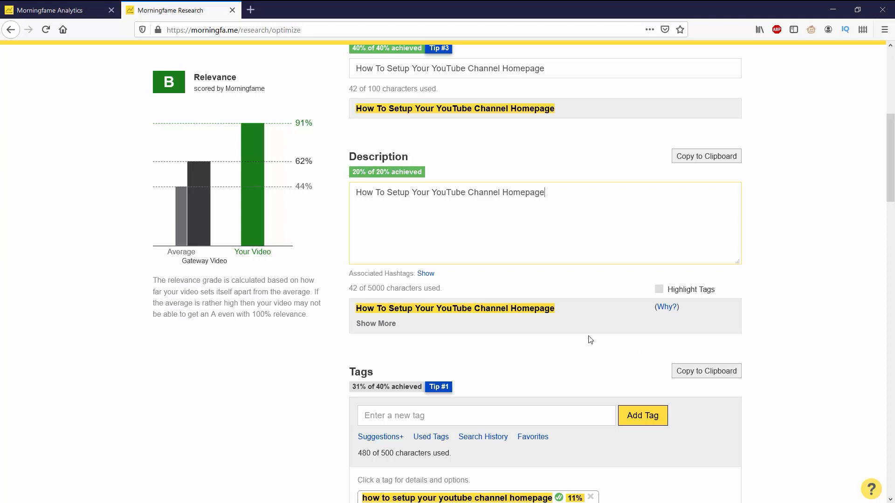
scroll(532, 331, "down", 2)
scroll(531, 330, "down", 1)
scroll(532, 331, "down", 2)
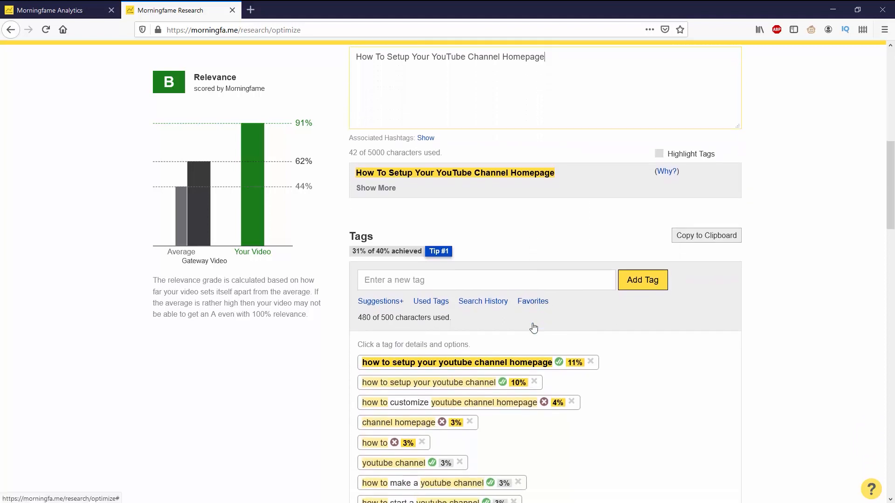
scroll(532, 331, "down", 2)
scroll(533, 328, "down", 1)
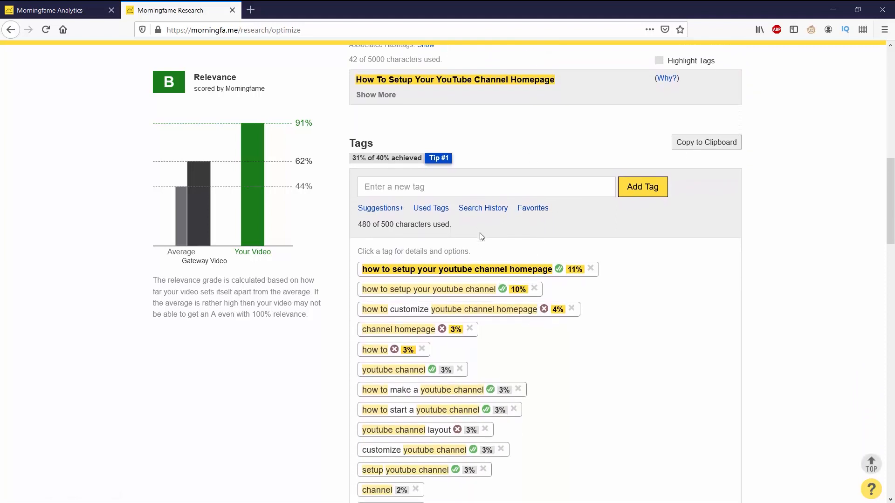
scroll(482, 265, "down", 2)
Focus the 'Enter a new tag' field above the scored tags list
left_click(438, 136)
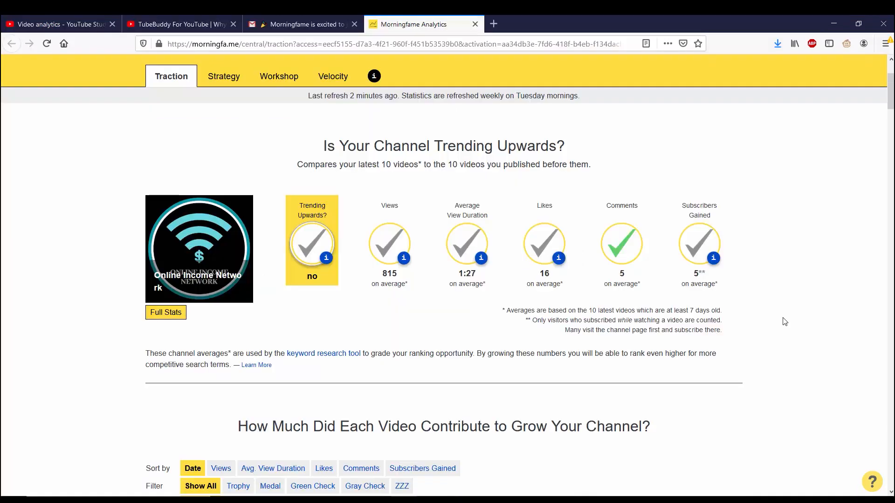
scroll(783, 322, "down", 2)
scroll(784, 321, "down", 2)
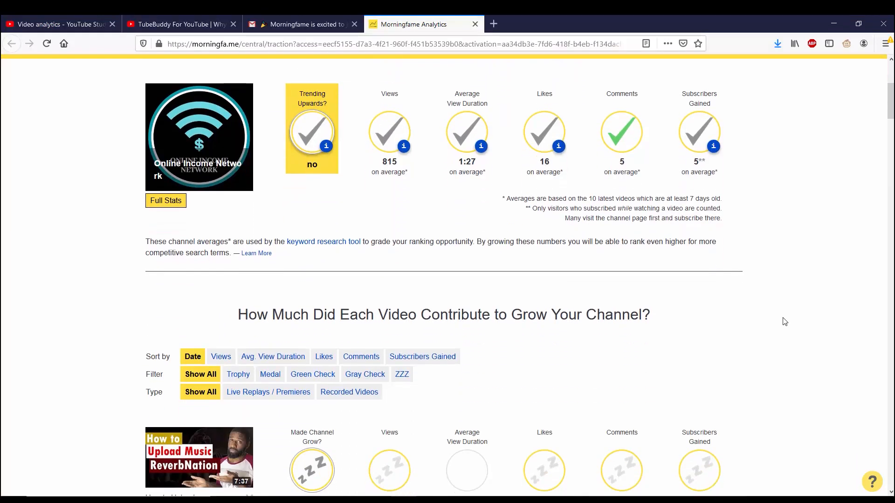
scroll(783, 321, "down", 2)
scroll(783, 322, "down", 1)
scroll(784, 321, "down", 1)
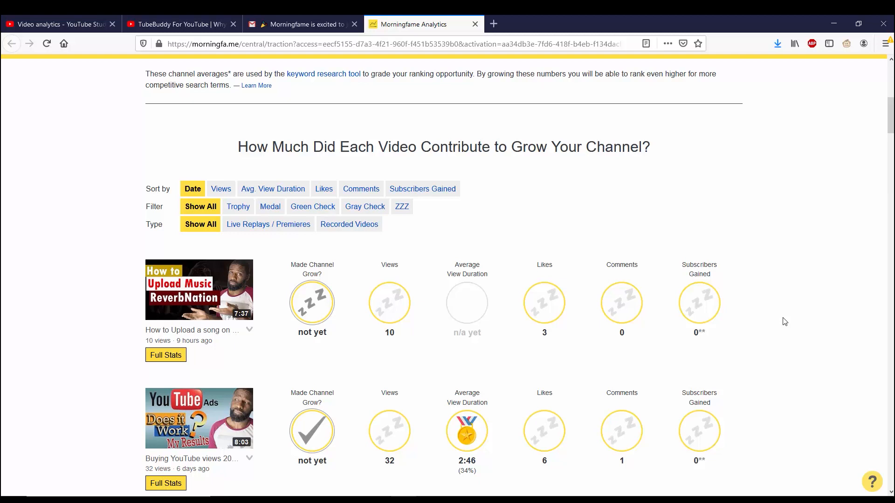
scroll(784, 321, "down", 1)
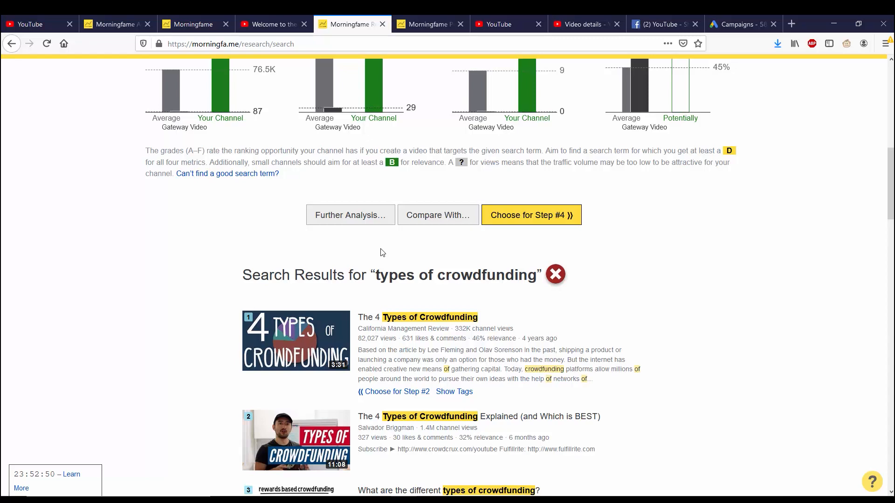
scroll(380, 252, "down", 2)
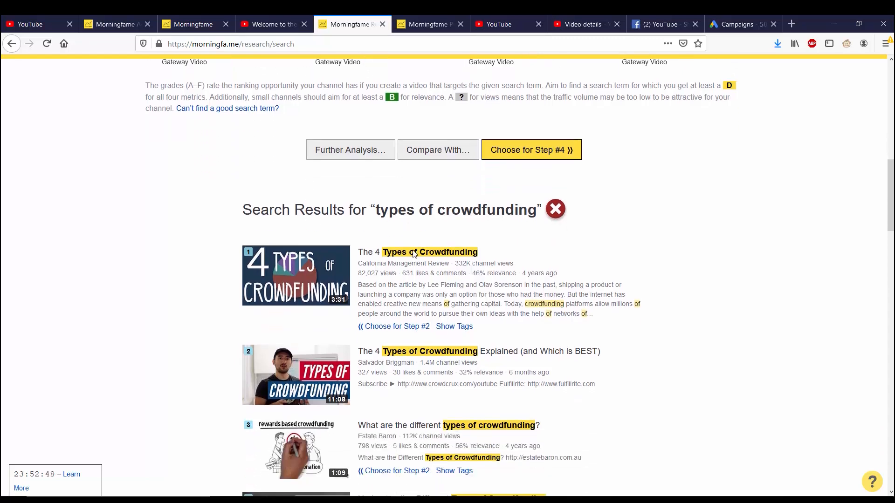
scroll(381, 252, "down", 1)
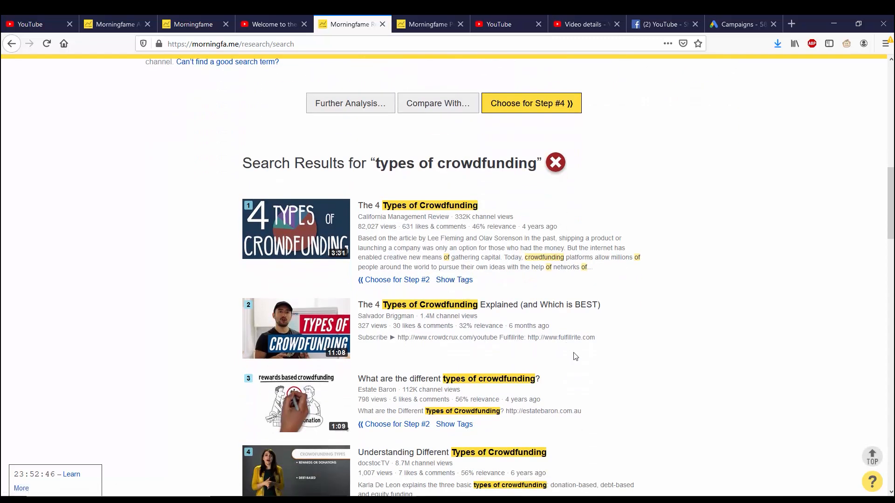
scroll(602, 356, "down", 1)
scroll(601, 356, "down", 2)
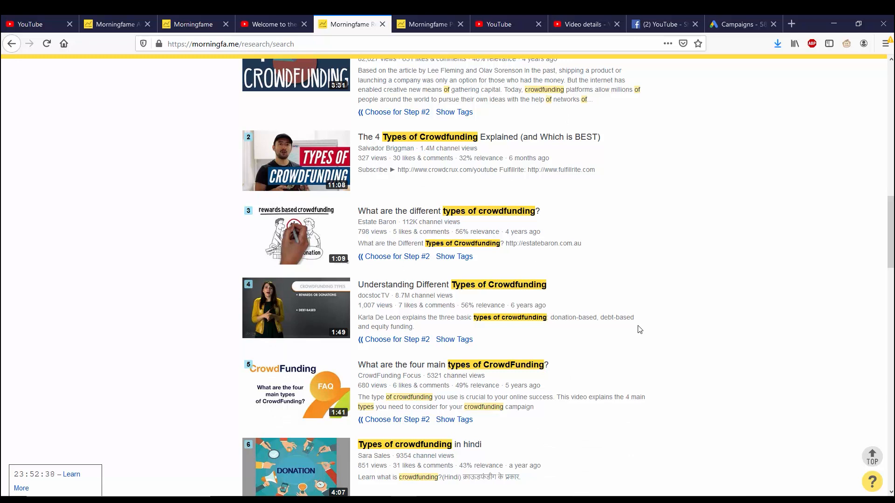
scroll(638, 329, "down", 1)
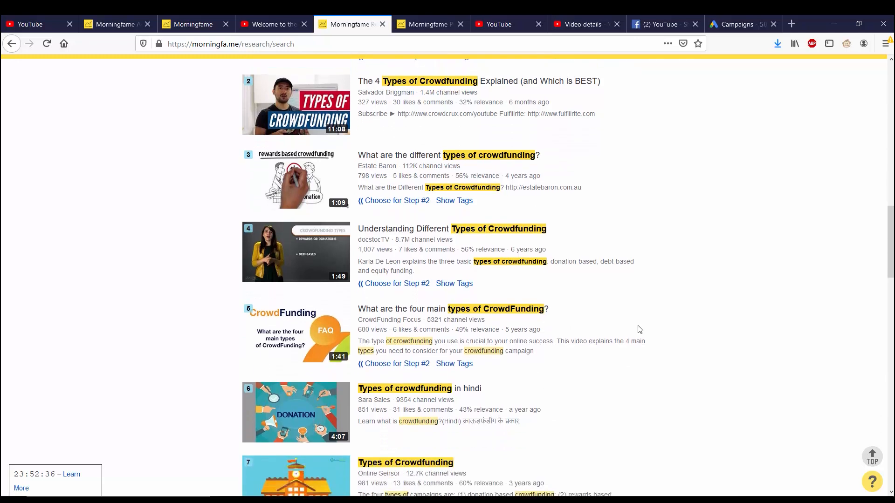
scroll(639, 330, "down", 1)
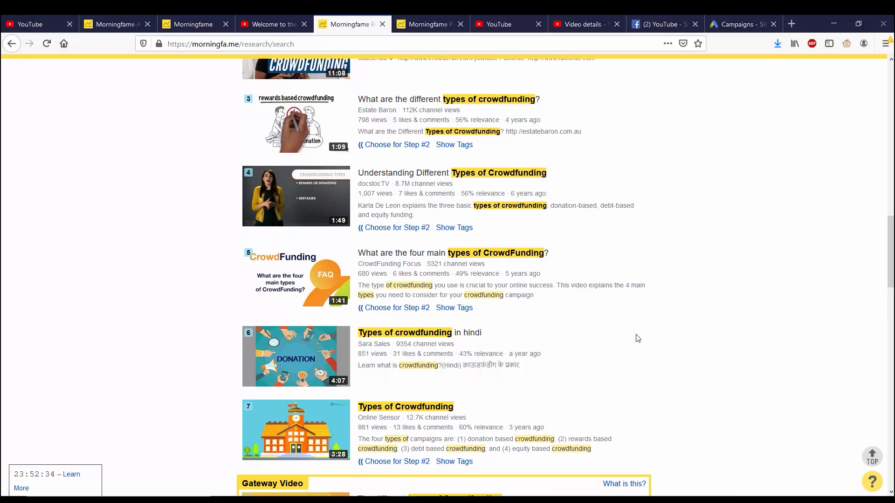